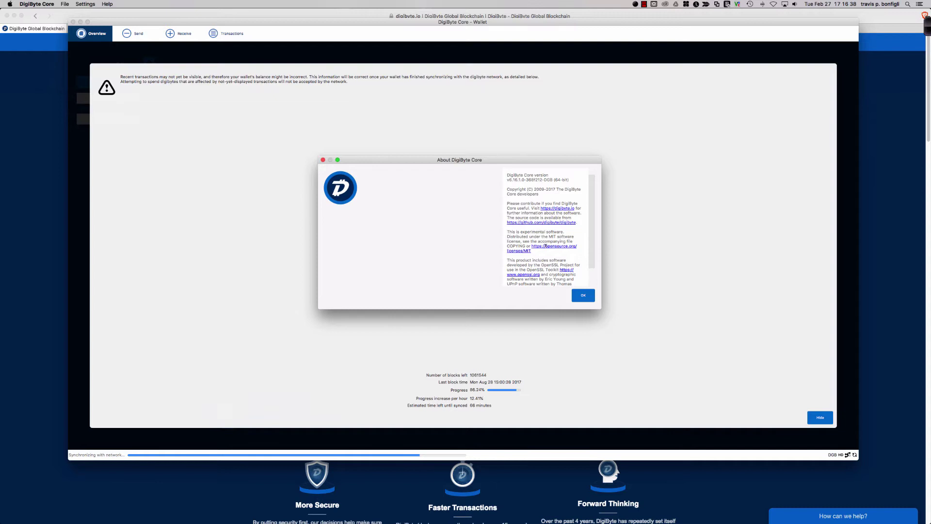
# - Close the About DigiByte Core dialog and hide the network synchronization notice covering the wallet overview
pyautogui.click(581, 297)
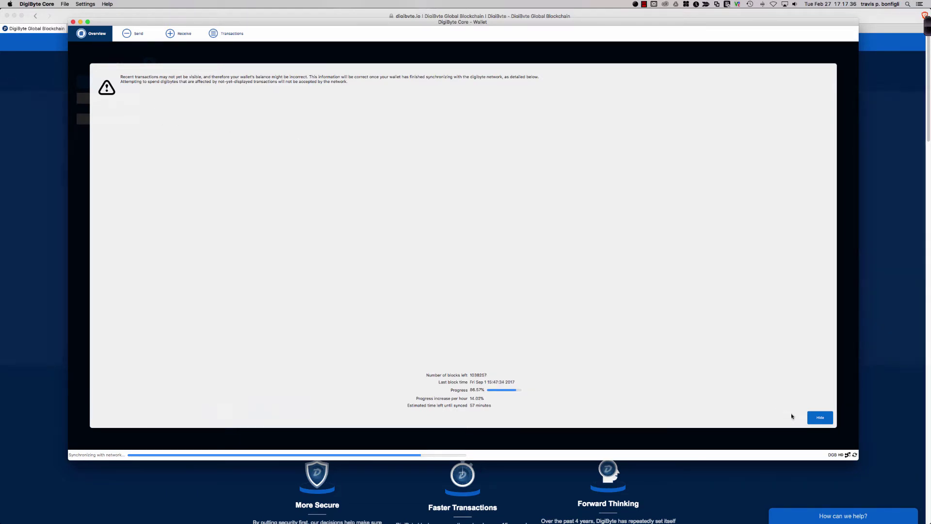
pyautogui.click(820, 417)
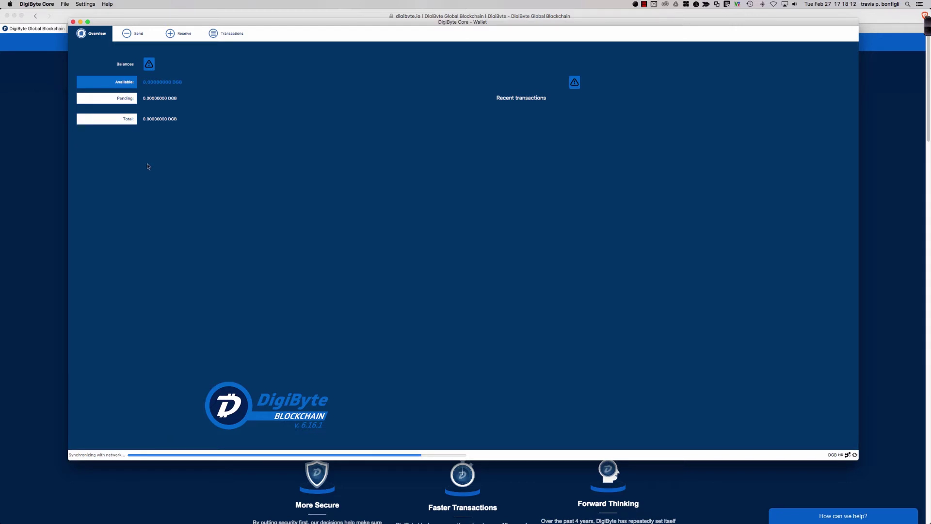
# - Switch to the DigiByte website in Brave and look over the official and third-party wallets on its wallet downloads page
pyautogui.click(62, 156)
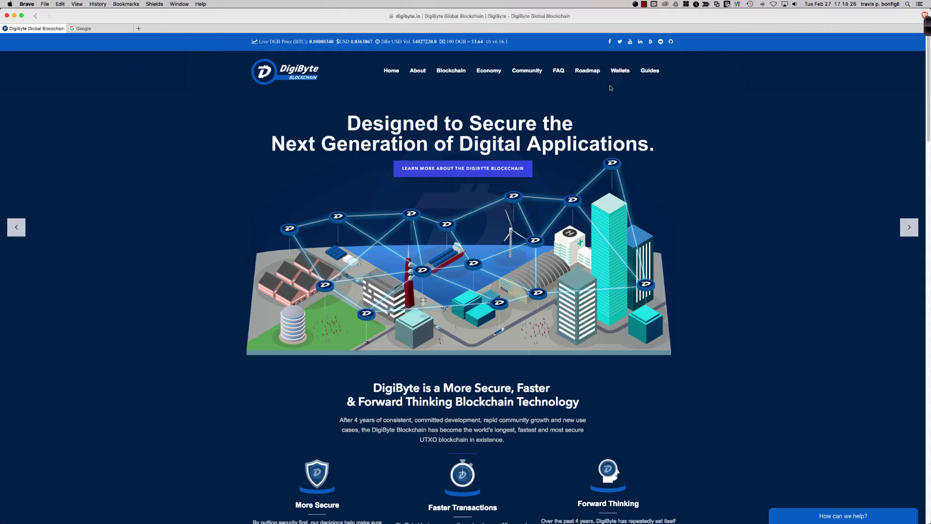
pyautogui.click(622, 75)
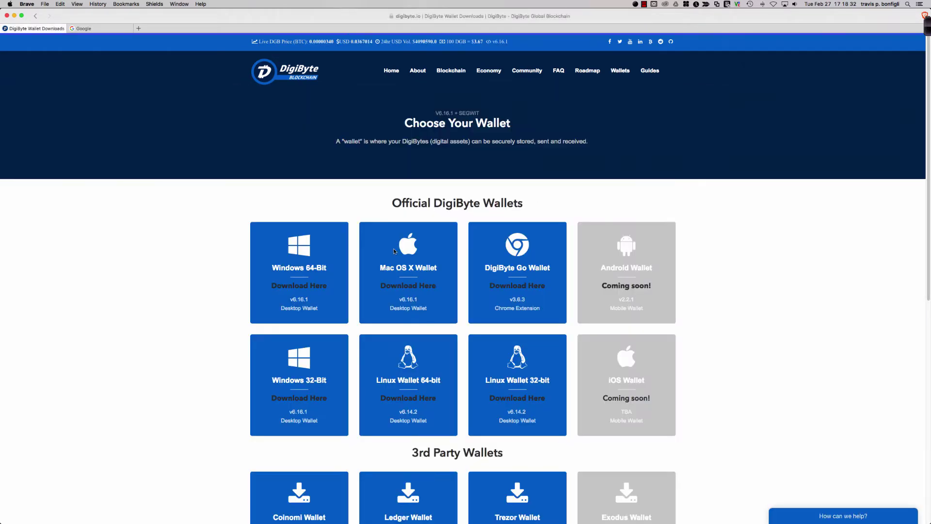
pyautogui.scroll(-2, 205, 258)
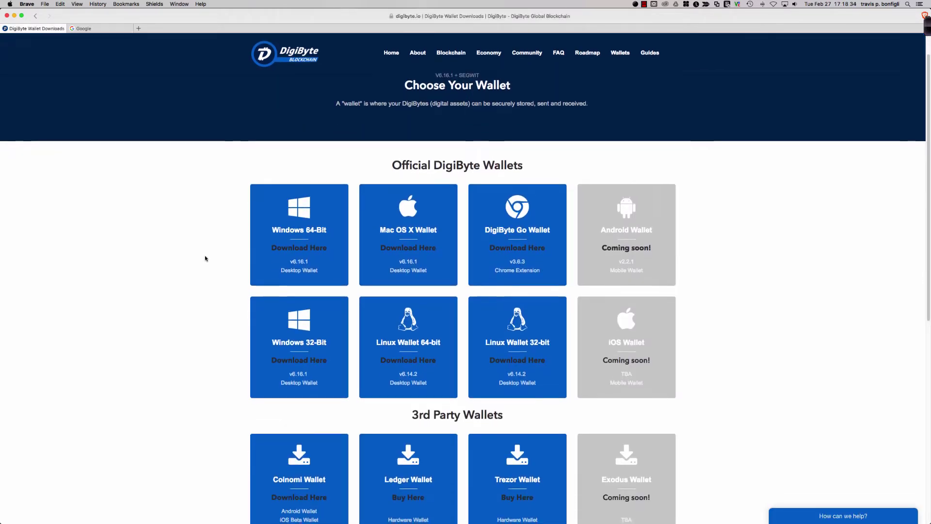
pyautogui.scroll(-3, 205, 258)
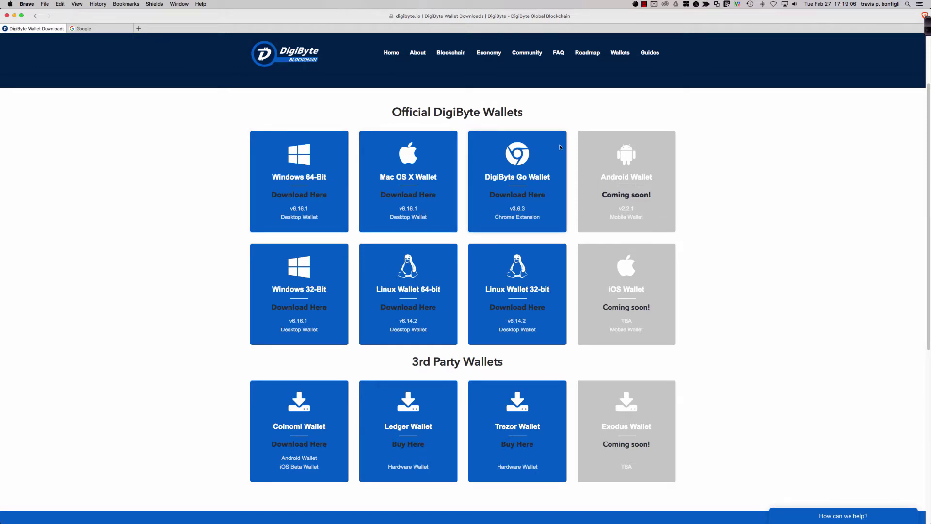
# - Open the DigiByte Guides page and look over the beginner, wallet setup and wallet recovery guides
pyautogui.click(649, 55)
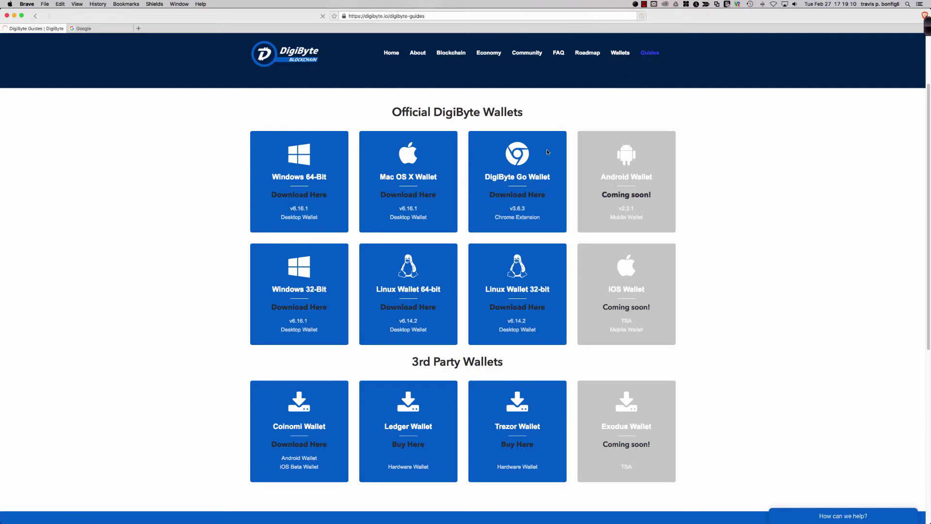
pyautogui.scroll(-3, 206, 256)
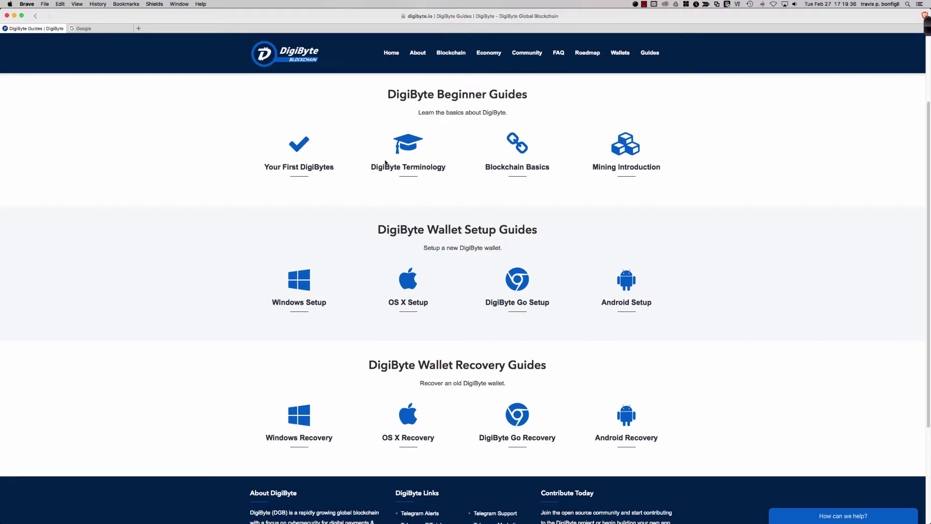
pyautogui.scroll(3, 380, 162)
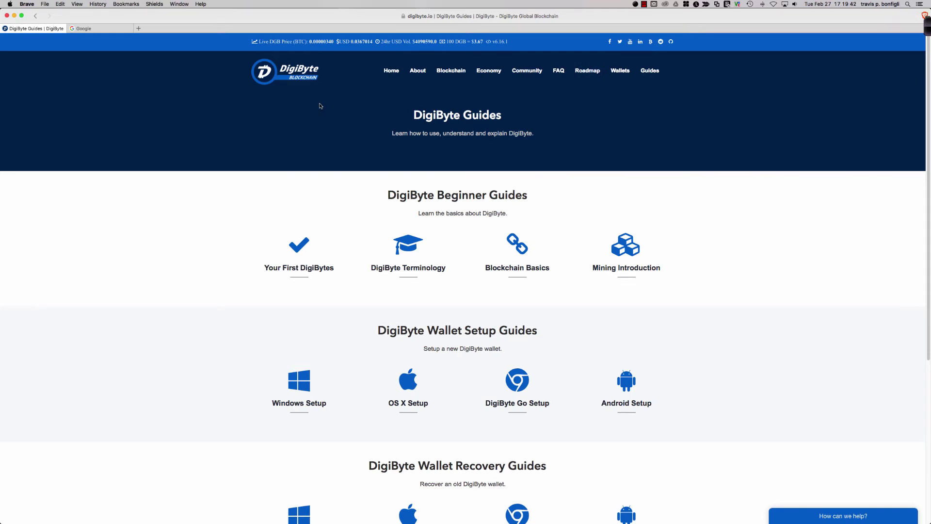
# - Switch to the Windows wallet in VNC Viewer, start a wallet backup and browse to the folder G:\DGB\2018\FEBRUARY
pyautogui.press('super+Tab')
pyautogui.press('super+Tab')
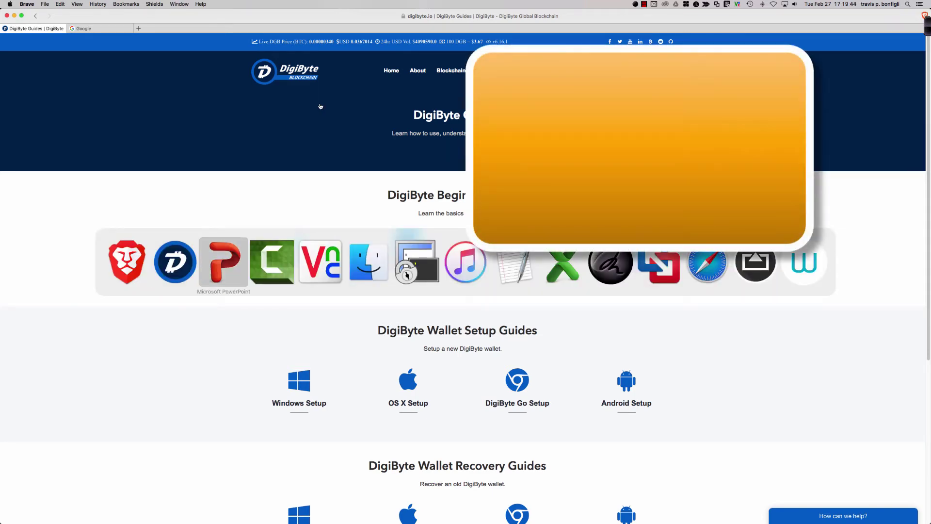
pyautogui.press('super+Tab')
pyautogui.press('super+Tab')
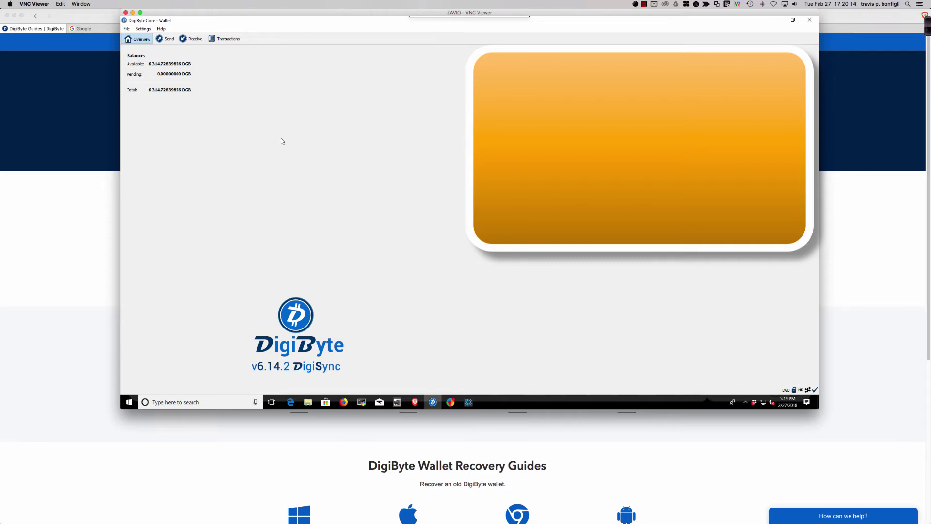
pyautogui.click(128, 32)
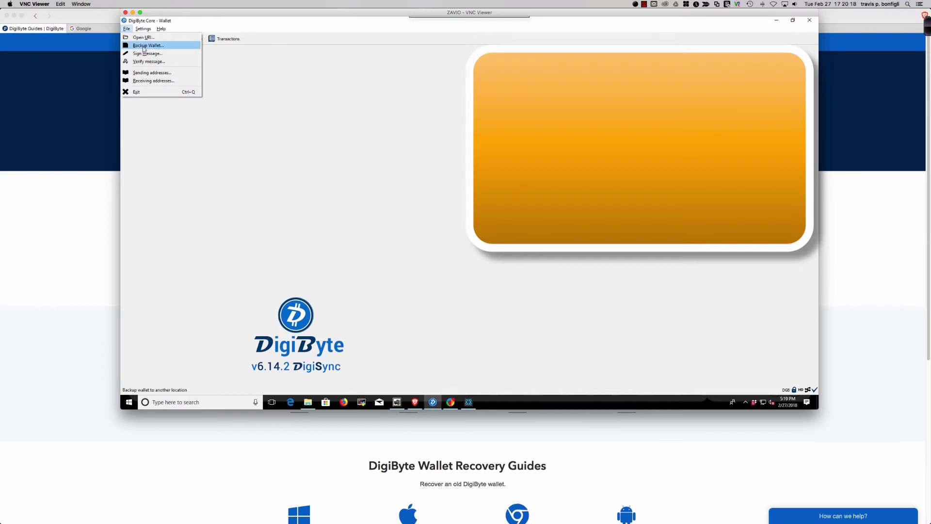
pyautogui.click(143, 46)
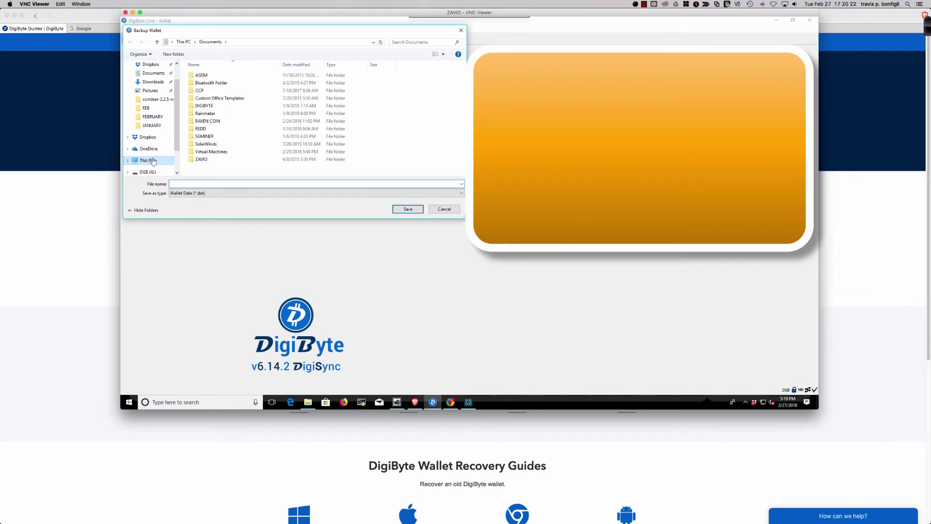
pyautogui.click(147, 171)
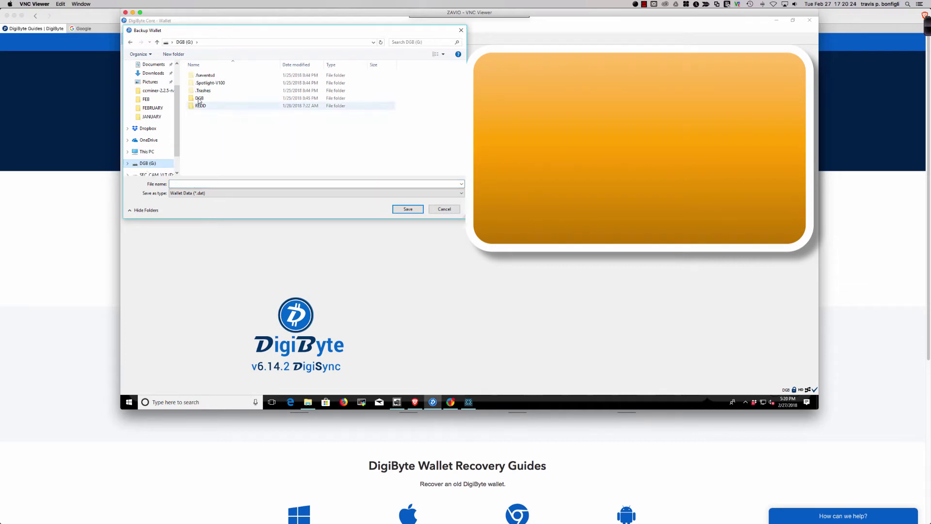
pyautogui.click(199, 99)
pyautogui.doubleClick(199, 99)
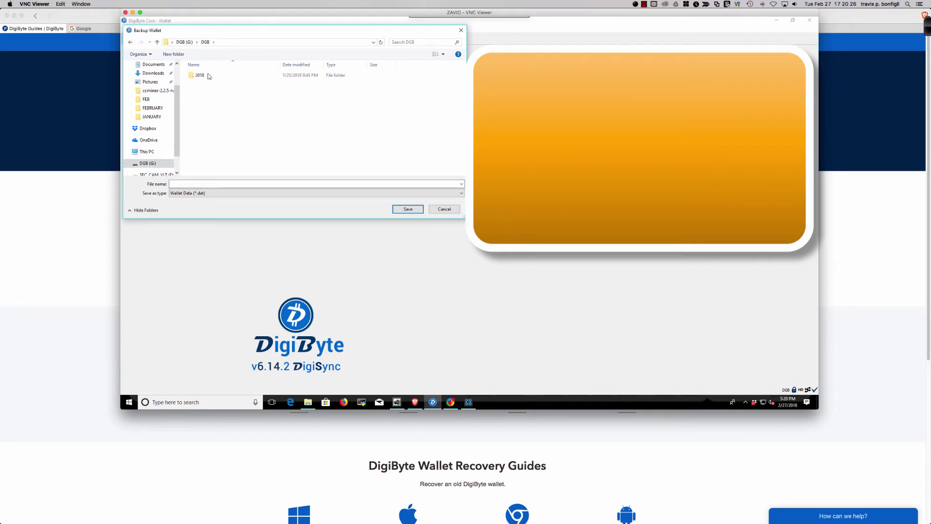
pyautogui.doubleClick(199, 76)
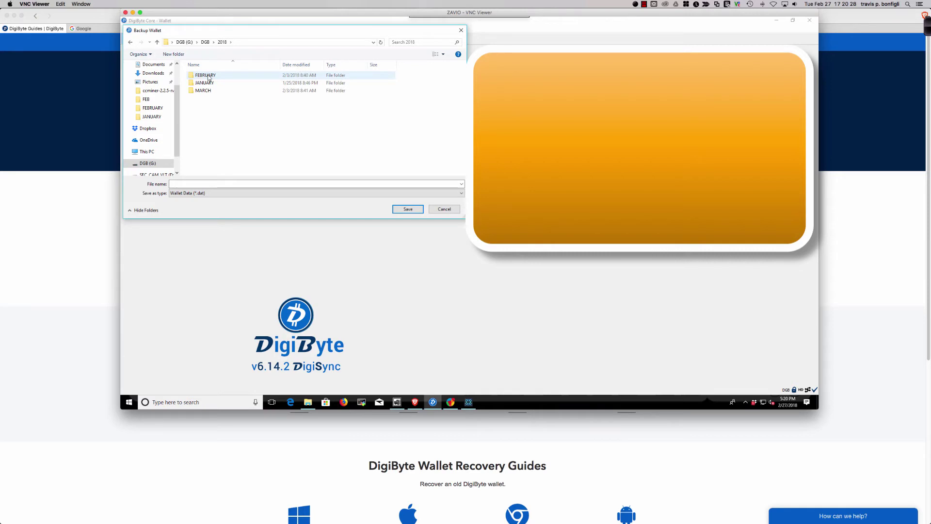
pyautogui.doubleClick(209, 76)
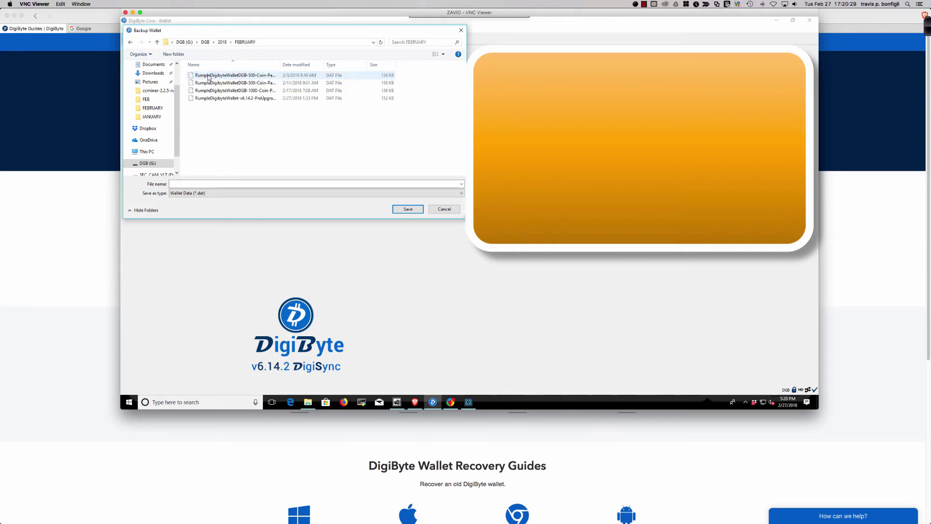
# - Base the backup's name on the existing PreUpgrade file and save it as RumpleDigibyteWallet-v6.14.2-PreUpgrade-02282018.dat
pyautogui.click(245, 98)
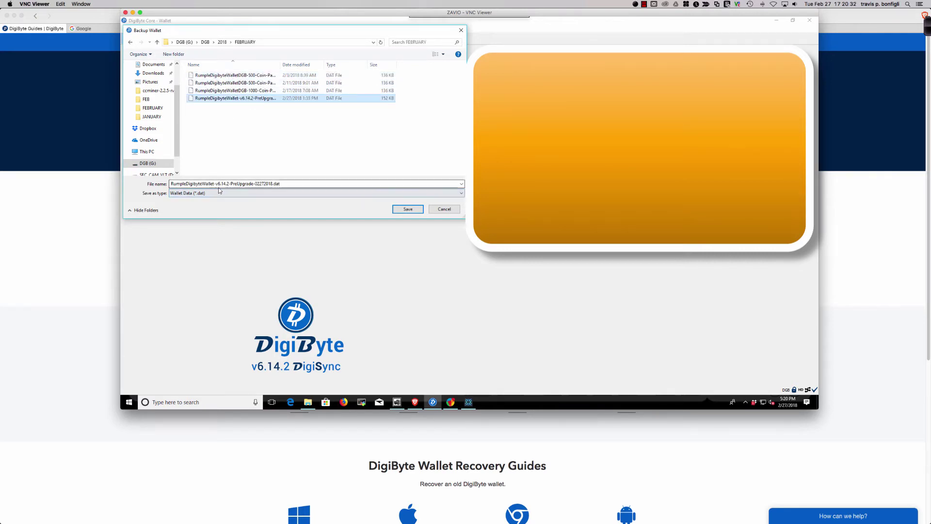
pyautogui.click(264, 183)
pyautogui.doubleClick(264, 184)
pyautogui.click(264, 183)
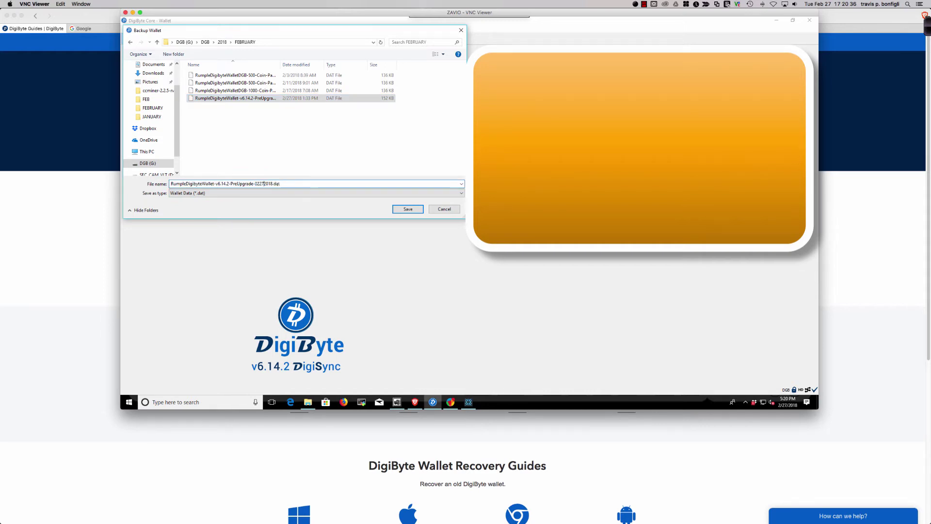
pyautogui.press('BackSpace')
pyautogui.write('8')
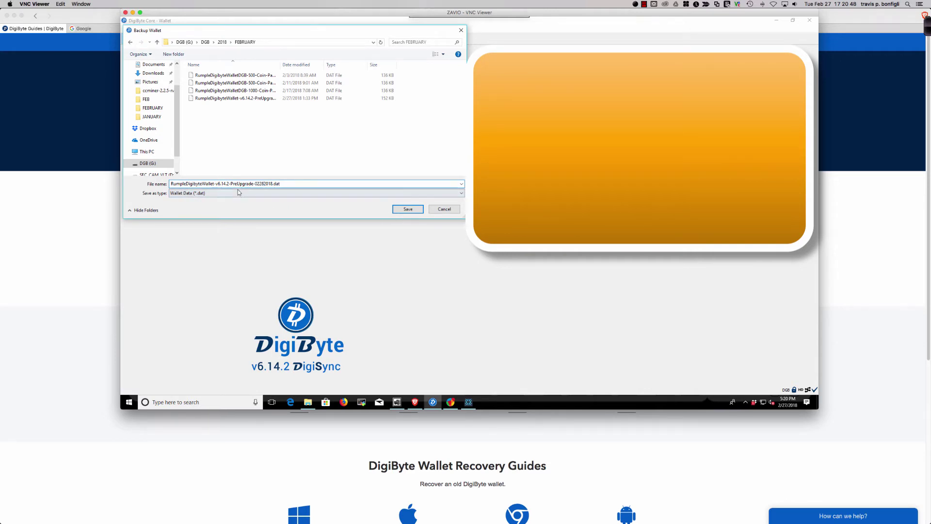
pyautogui.click(264, 184)
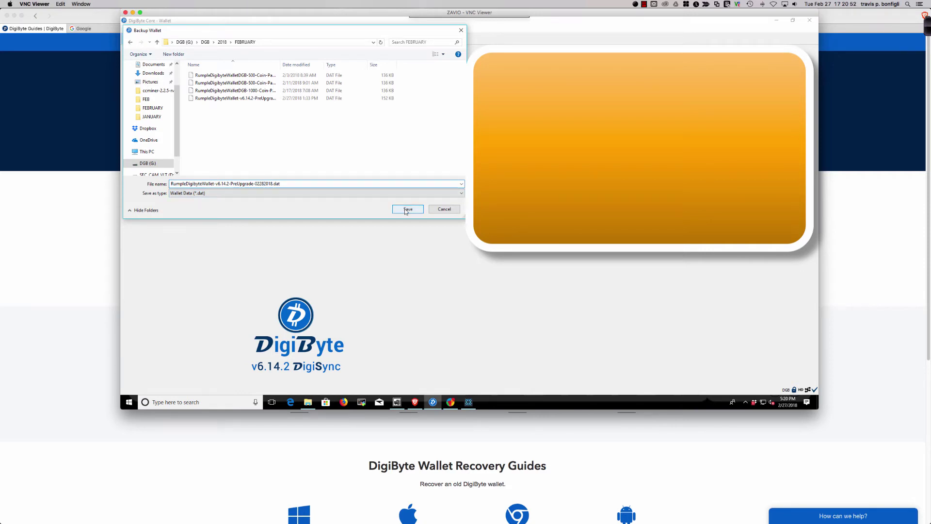
pyautogui.click(406, 210)
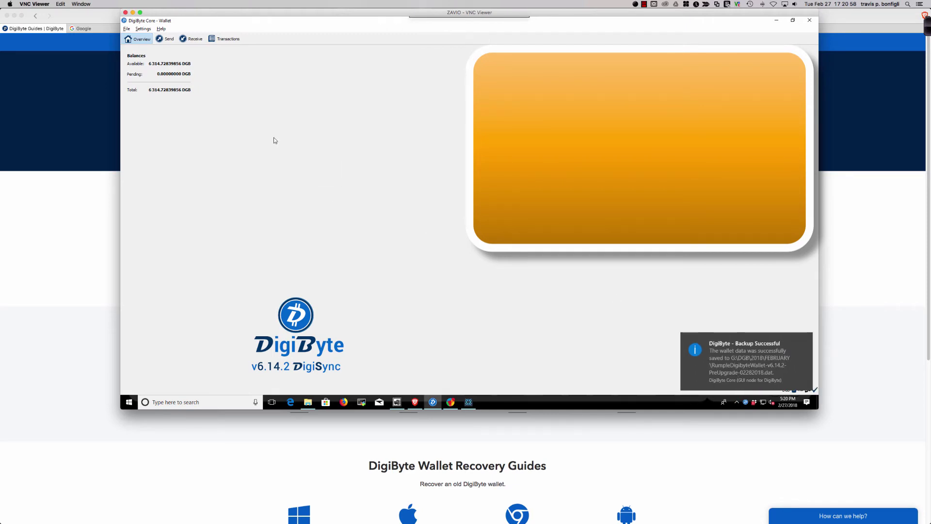
# - Start a second wallet backup and browse to the folder Documents\DIGIBYTE\WALLET BACKUPS\2018\FEBRUARY
pyautogui.click(126, 29)
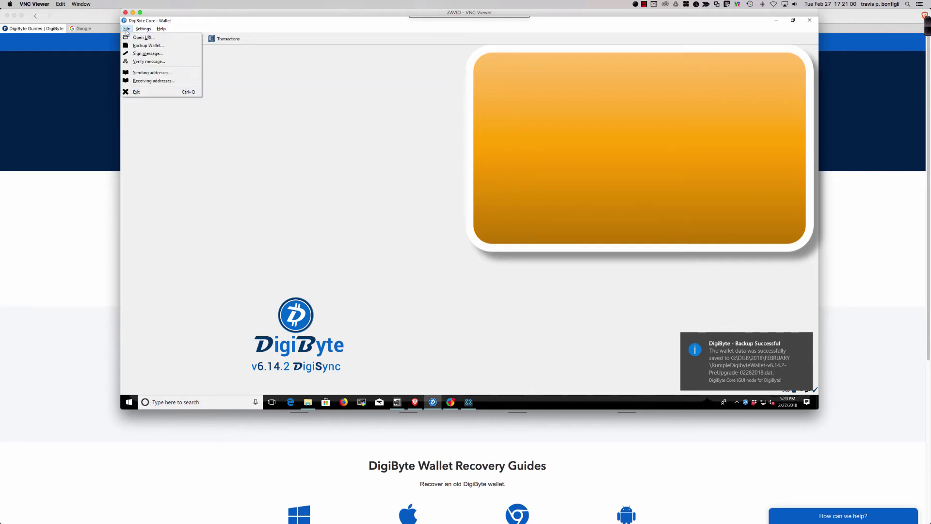
pyautogui.click(141, 45)
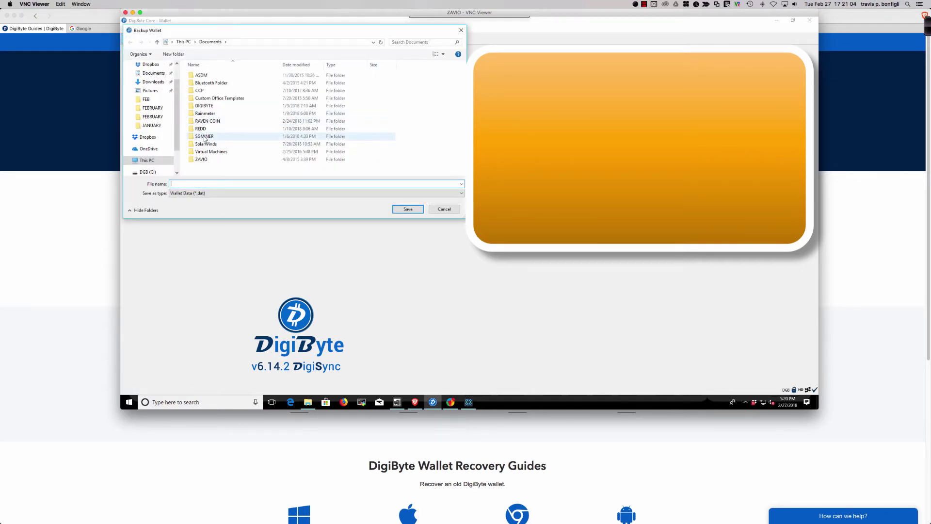
pyautogui.doubleClick(204, 105)
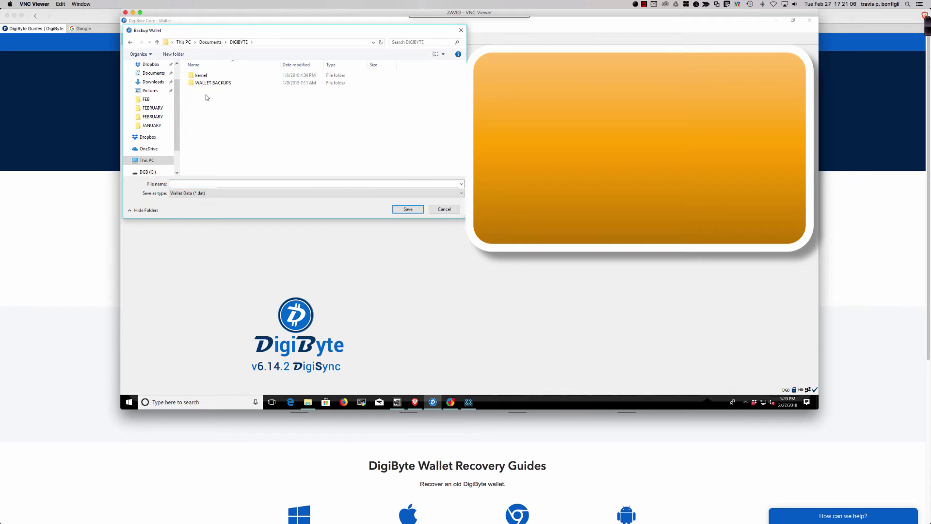
pyautogui.doubleClick(204, 85)
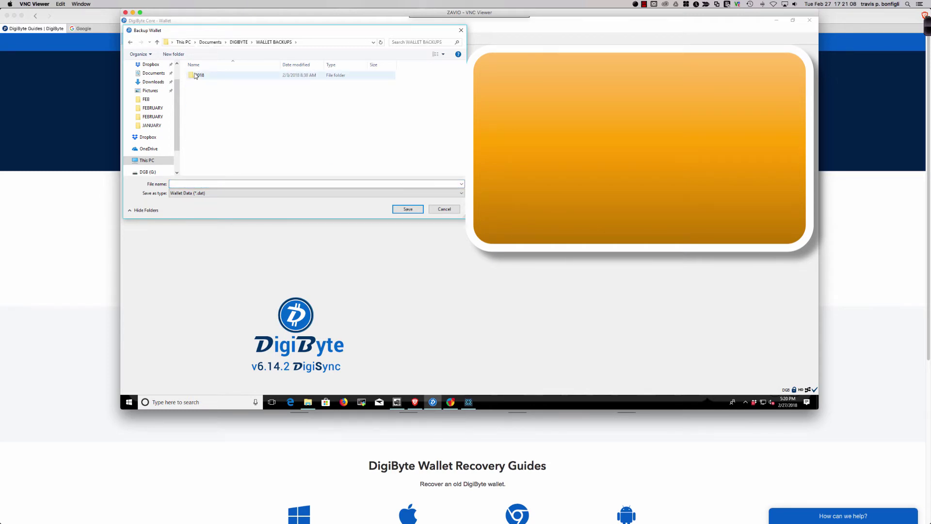
pyautogui.doubleClick(196, 76)
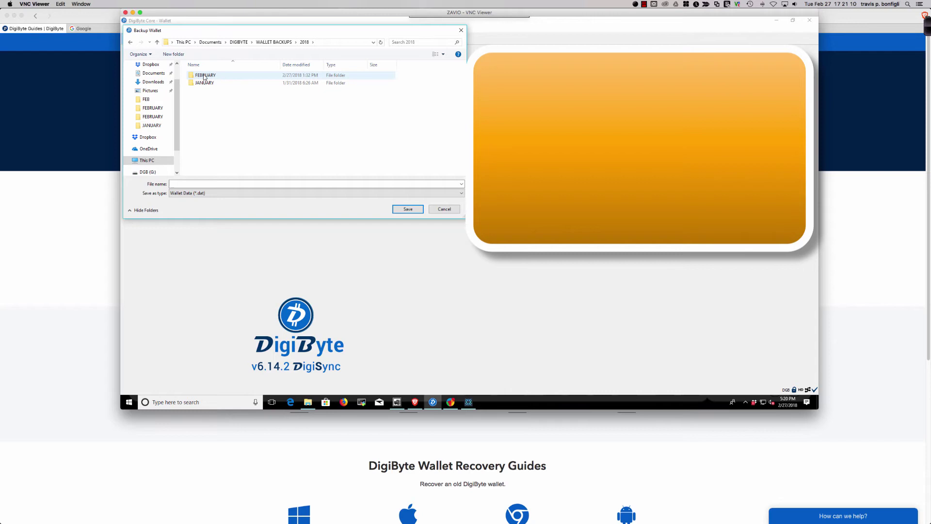
pyautogui.doubleClick(203, 76)
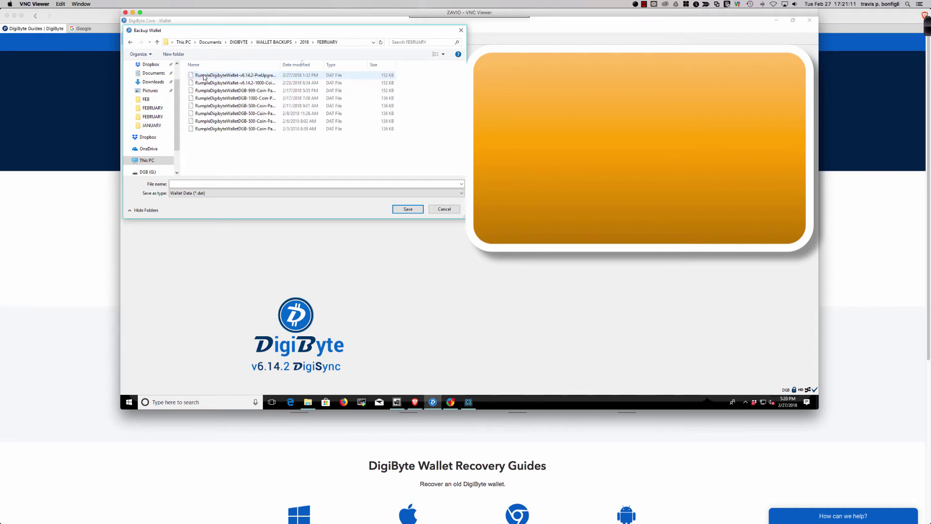
# - Reuse the existing PreUpgrade file name with the date changed to 02282018 and save the second wallet backup
pyautogui.click(241, 76)
pyautogui.click(265, 184)
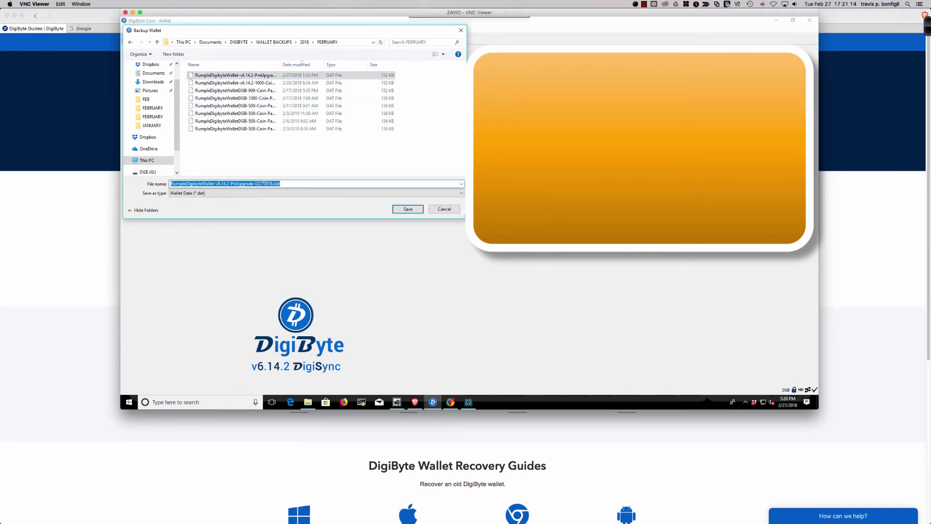
pyautogui.click(265, 183)
pyautogui.press('BackSpace')
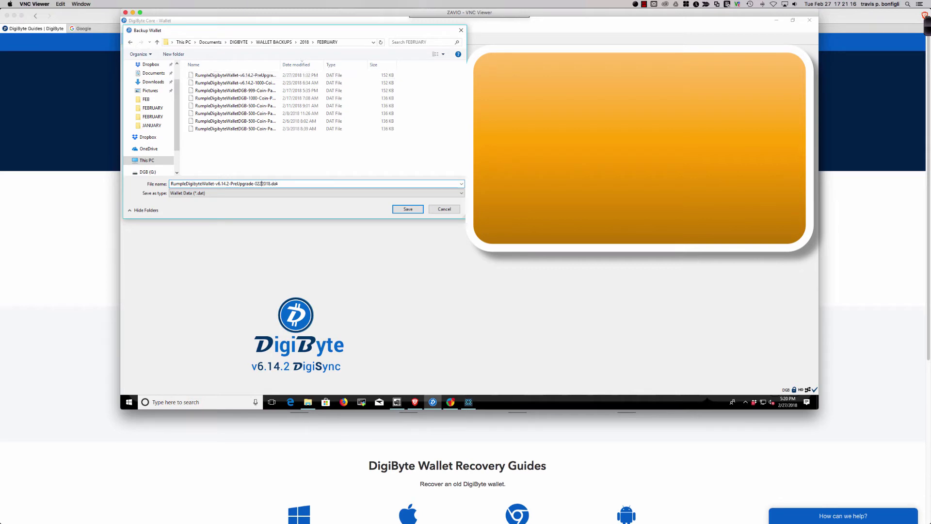
pyautogui.write('82')
pyautogui.press('Return')
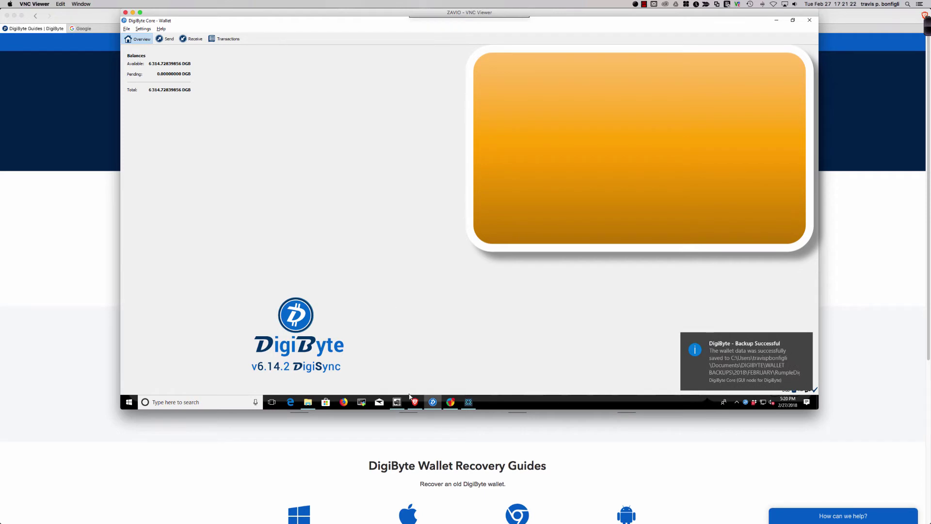
# - Exit the DigiByte Core wallet and launch the digibyte-6.16.1-win64-setup installer from the Downloads folder
pyautogui.moveTo(416, 402)
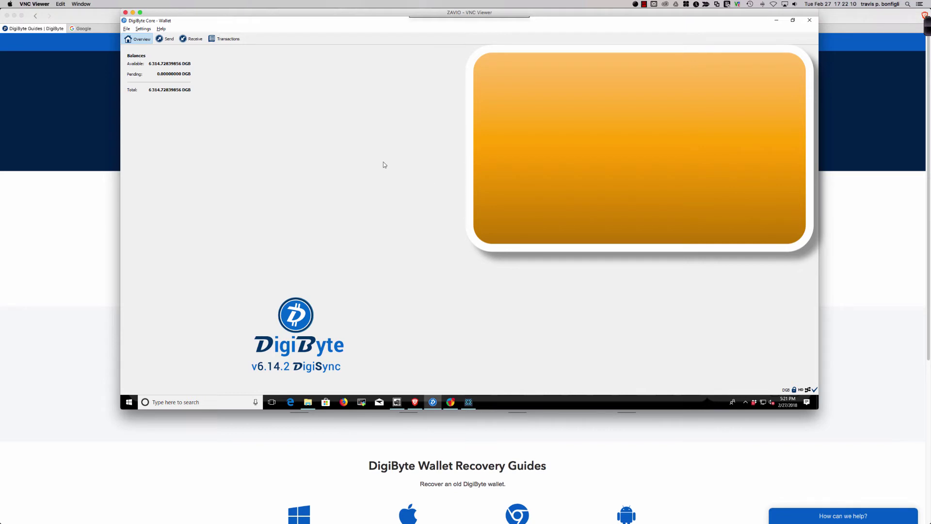
pyautogui.click(126, 30)
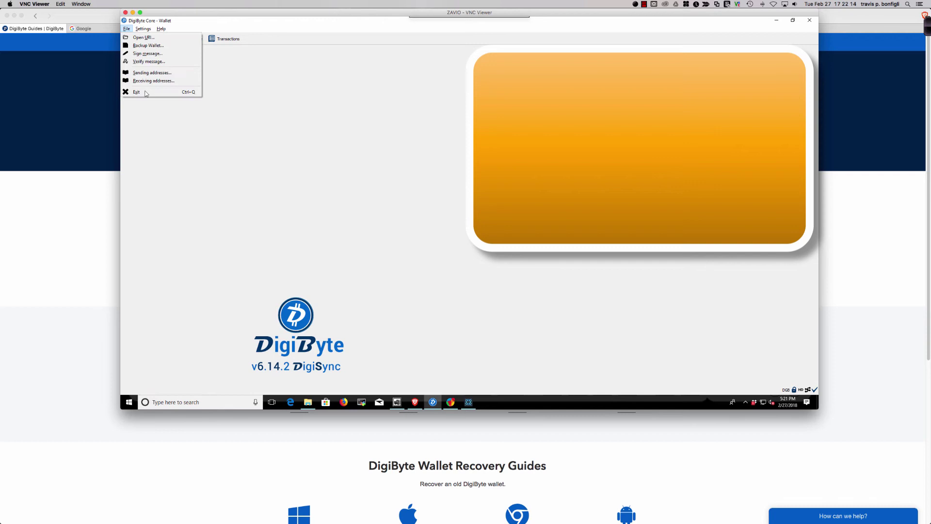
pyautogui.click(137, 92)
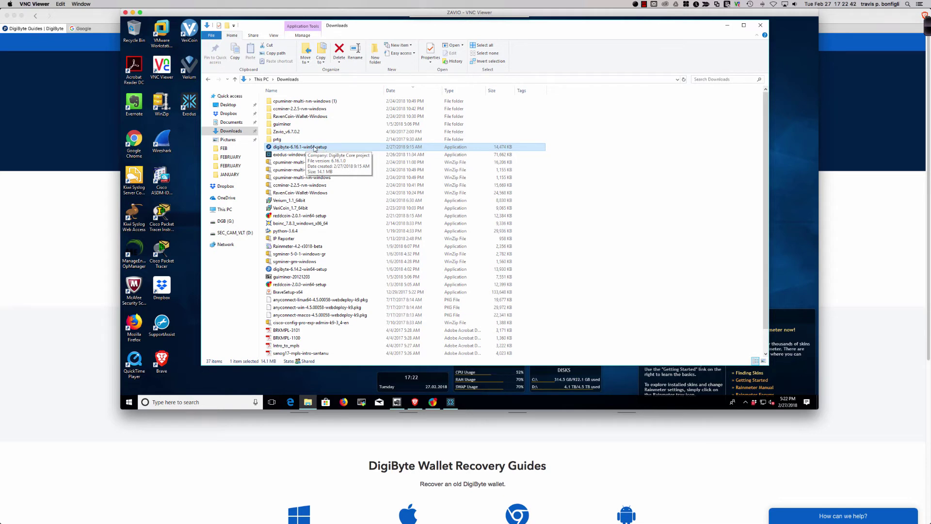
pyautogui.doubleClick(315, 147)
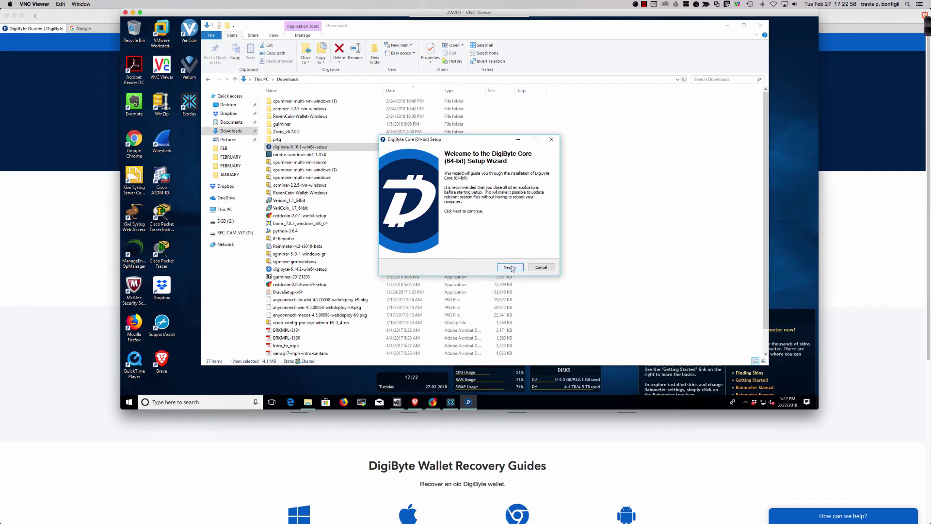
# - Try to install DigiByte Core 6.16.1 into C:\Program Files\DigiByte, then abort and close the setup wizard
pyautogui.click(510, 268)
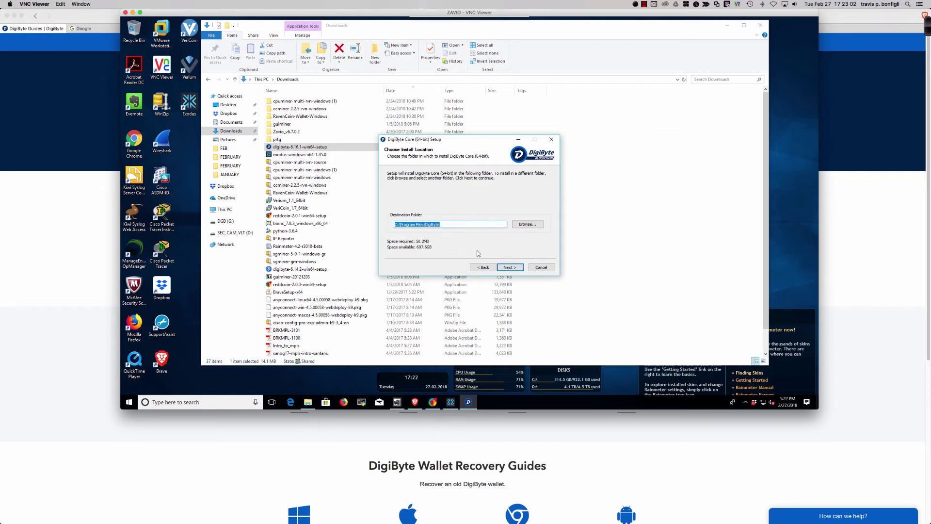
pyautogui.click(515, 269)
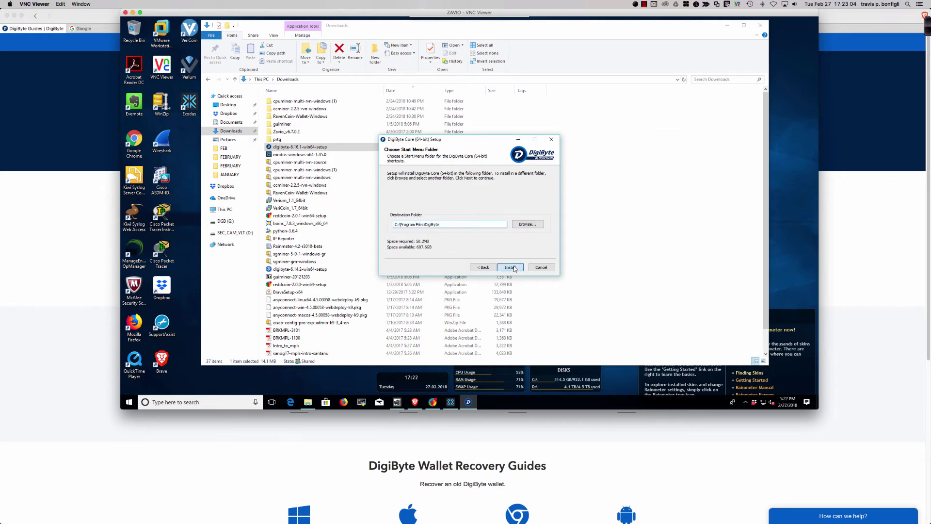
pyautogui.click(510, 267)
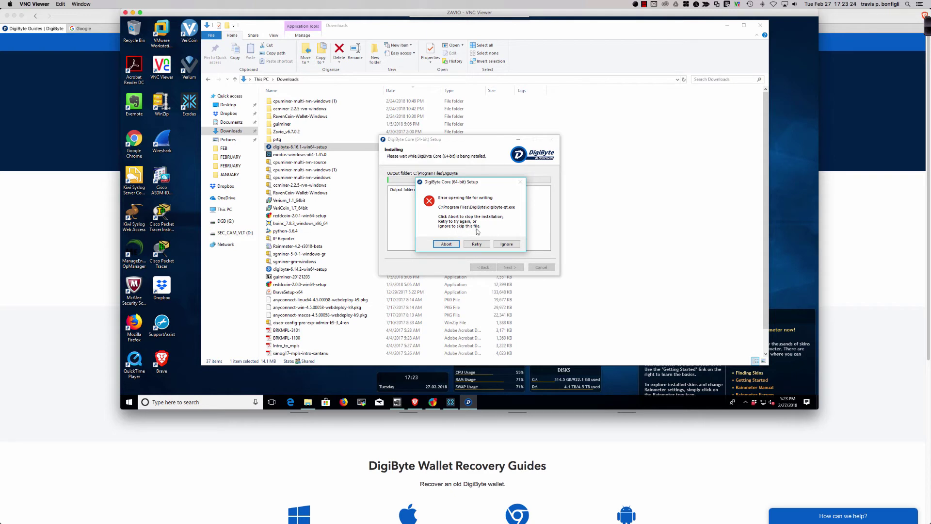
pyautogui.click(445, 244)
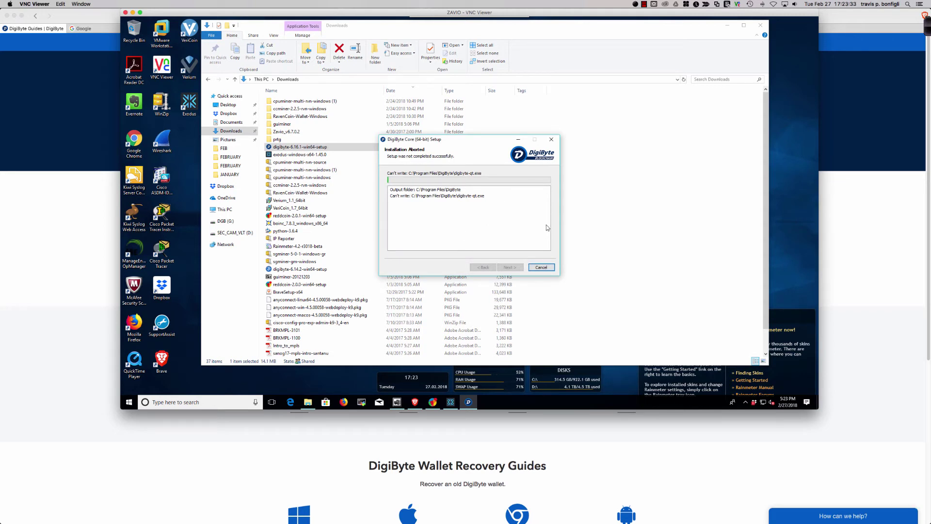
pyautogui.click(551, 140)
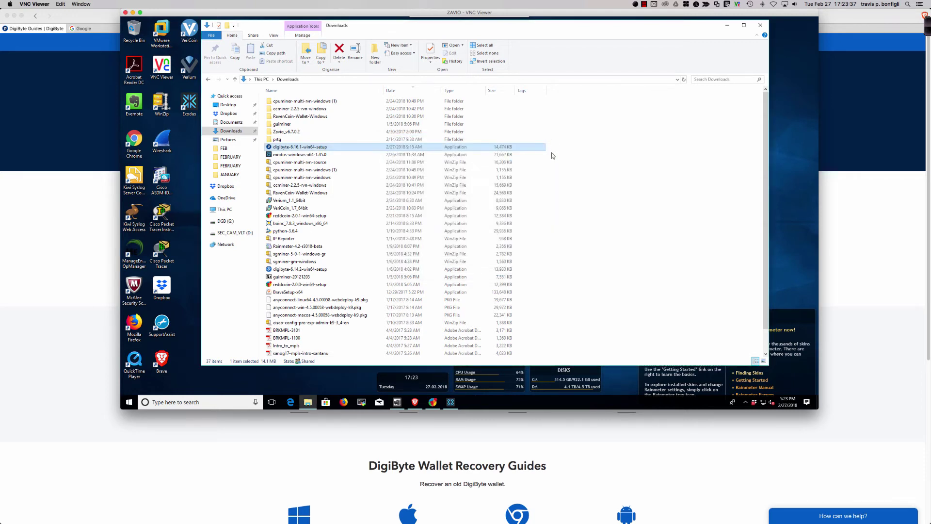
# - Search Windows for "panel" and open Programs and Features in the Control Panel
pyautogui.click(199, 397)
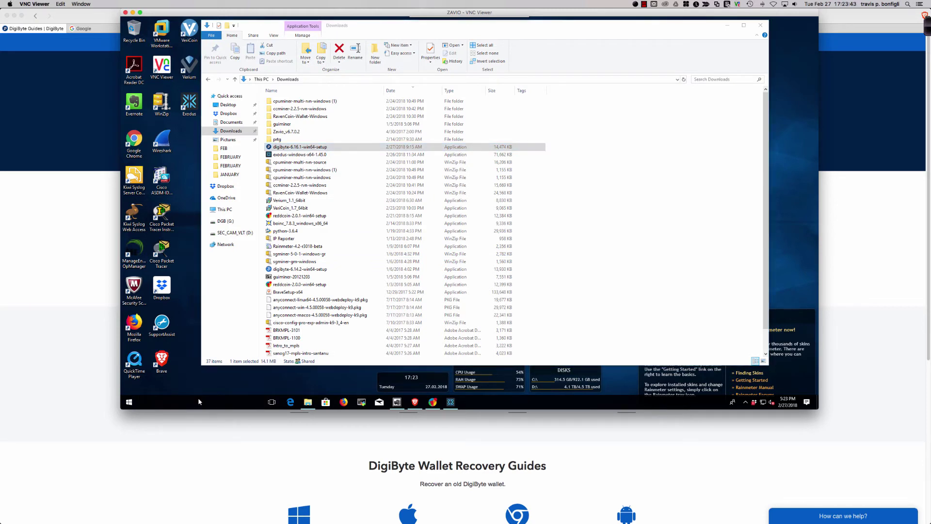
pyautogui.write('p')
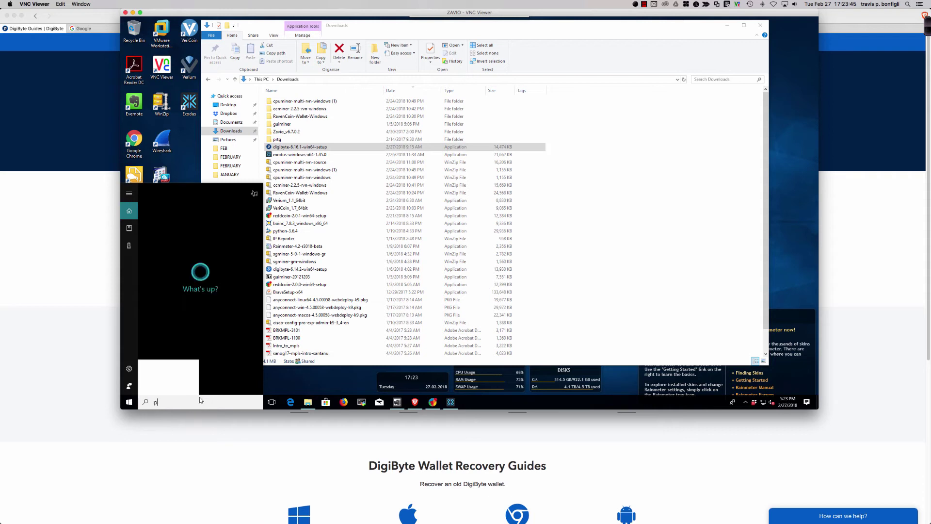
pyautogui.write('anel')
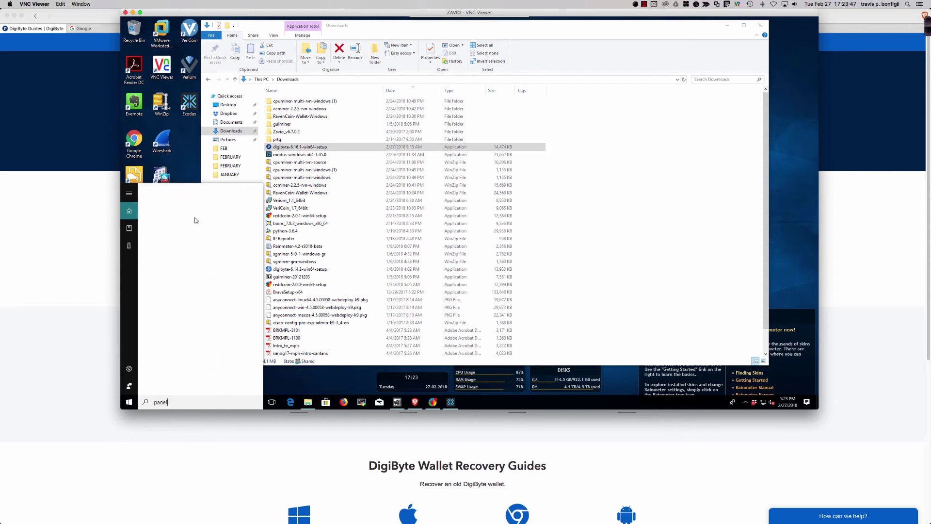
pyautogui.press('Escape')
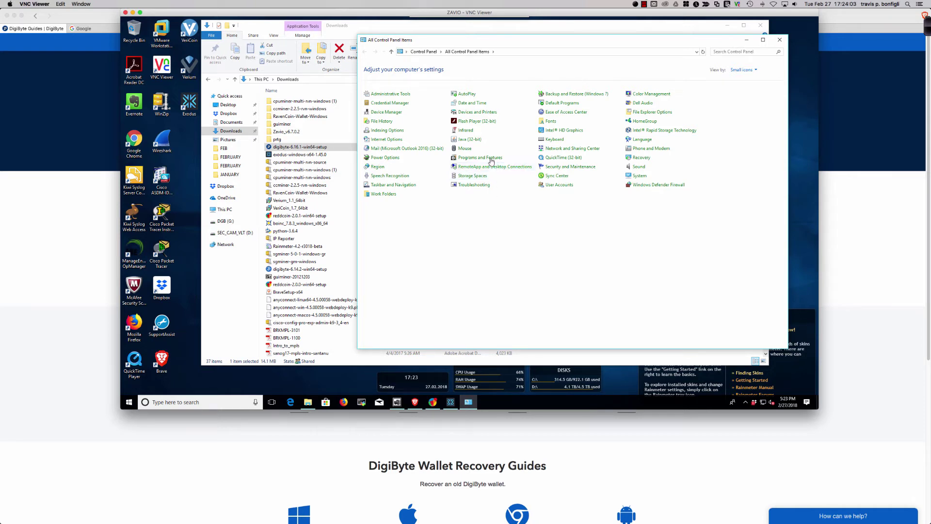
pyautogui.click(491, 158)
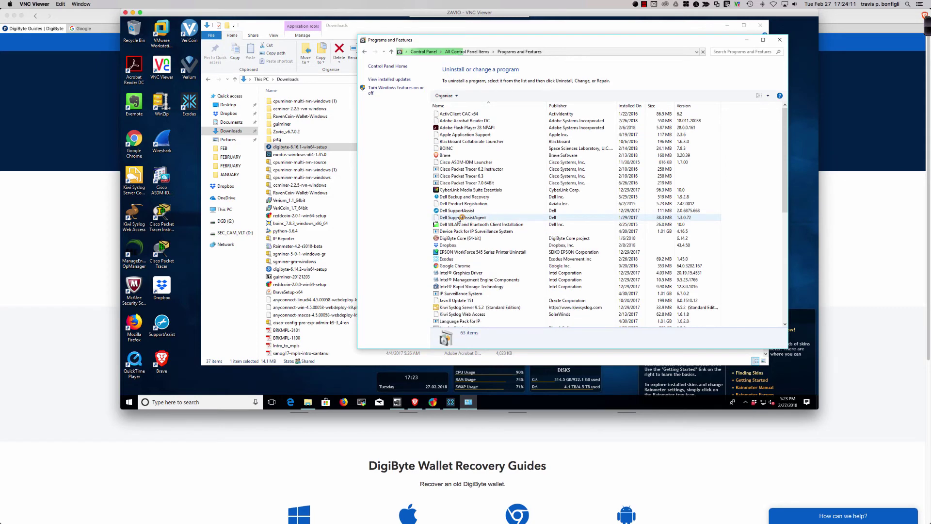
# - Uninstall DigiByte Core (64-bit) version 6.14.2 and close the list of installed programs
pyautogui.click(456, 266)
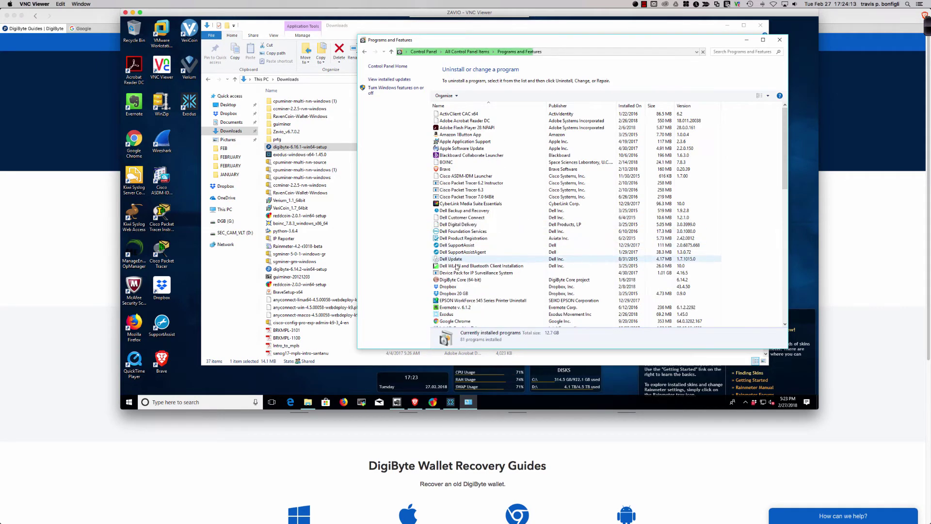
pyautogui.scroll(-1, 456, 265)
pyautogui.click(464, 260)
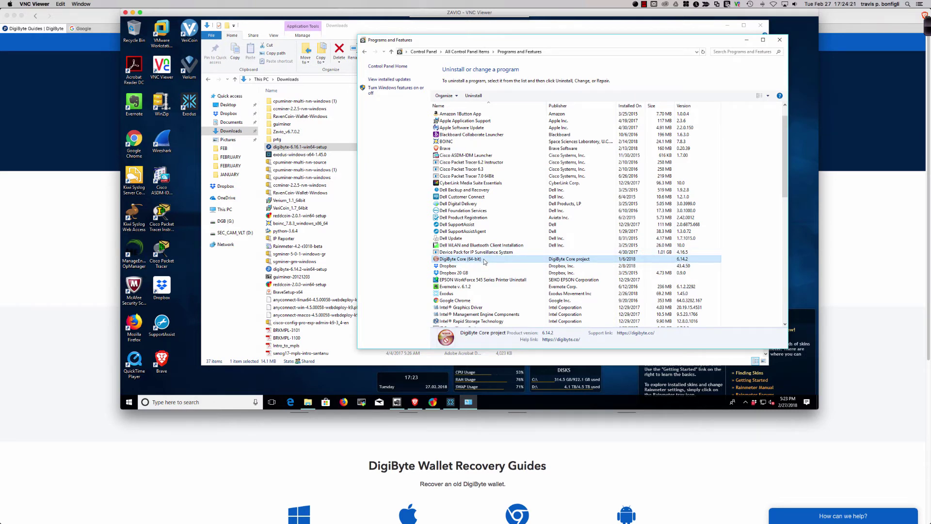
pyautogui.click(473, 97)
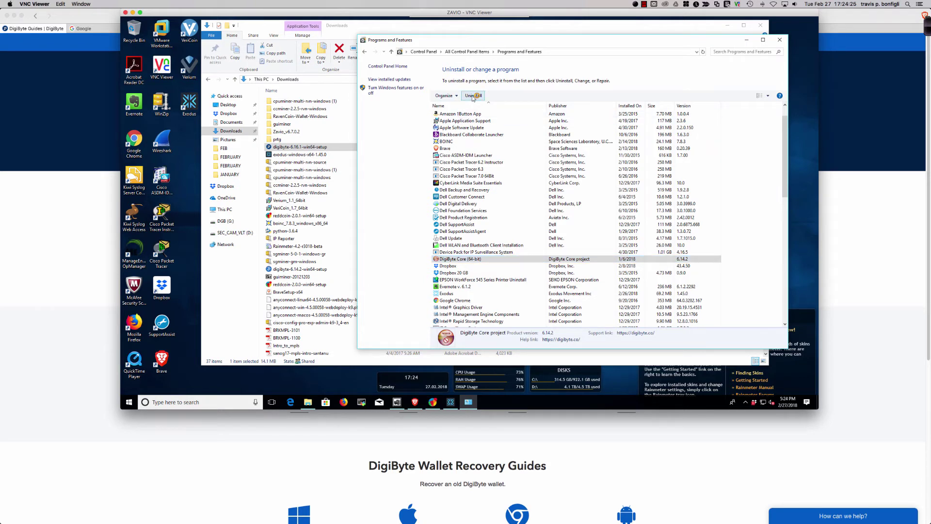
pyautogui.click(472, 96)
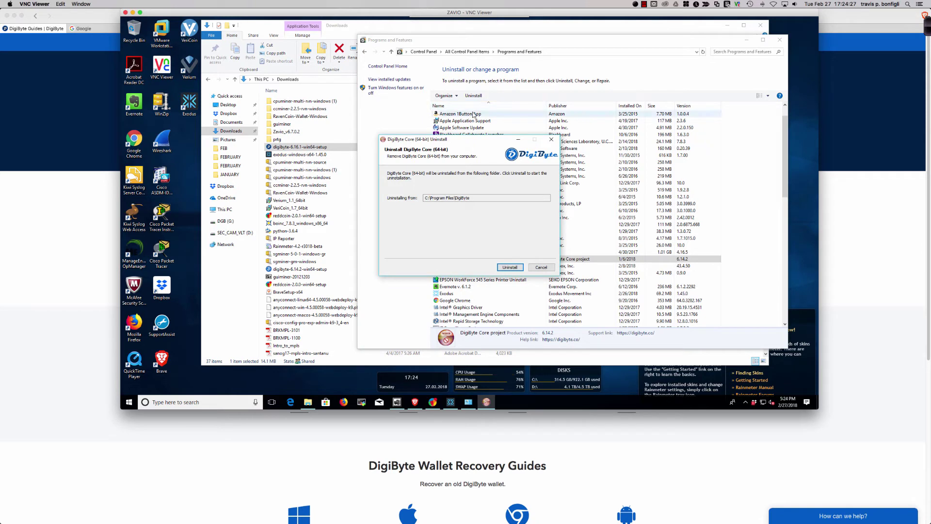
pyautogui.click(513, 268)
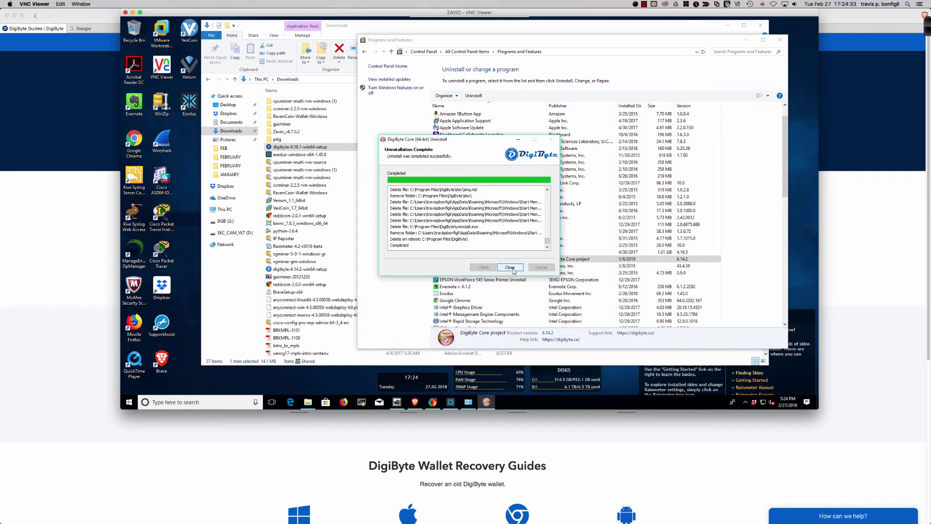
pyautogui.click(512, 270)
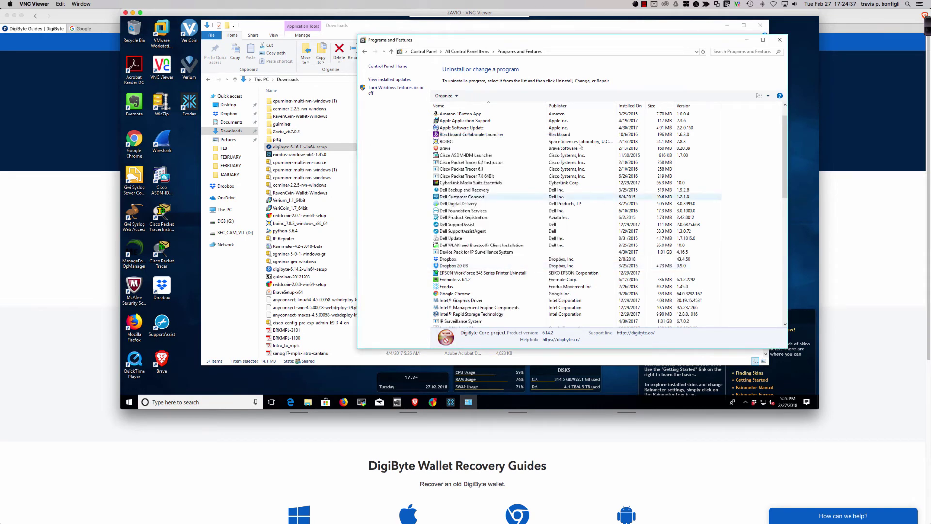
pyautogui.click(779, 41)
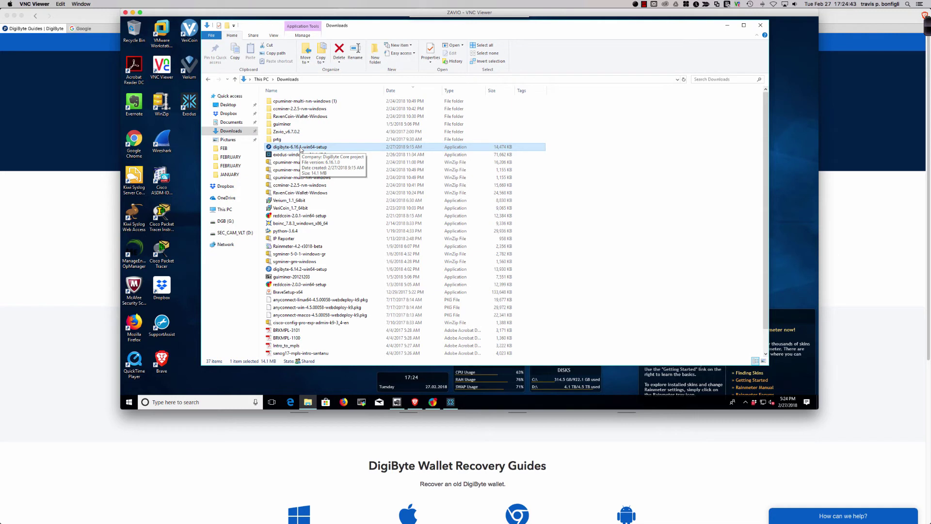
# - Relaunch digibyte-6.16.1-win64-setup and try again to install it with the default destination and Start Menu folder
pyautogui.doubleClick(300, 147)
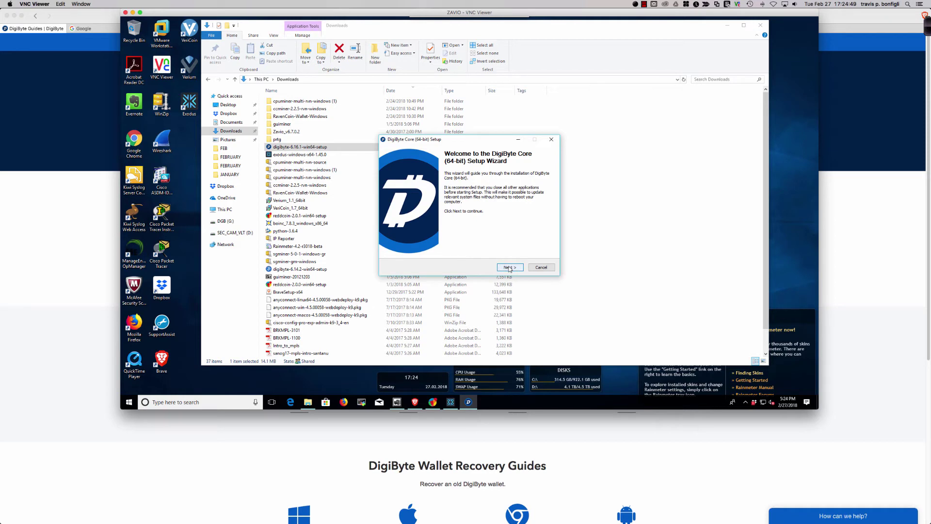
pyautogui.click(509, 267)
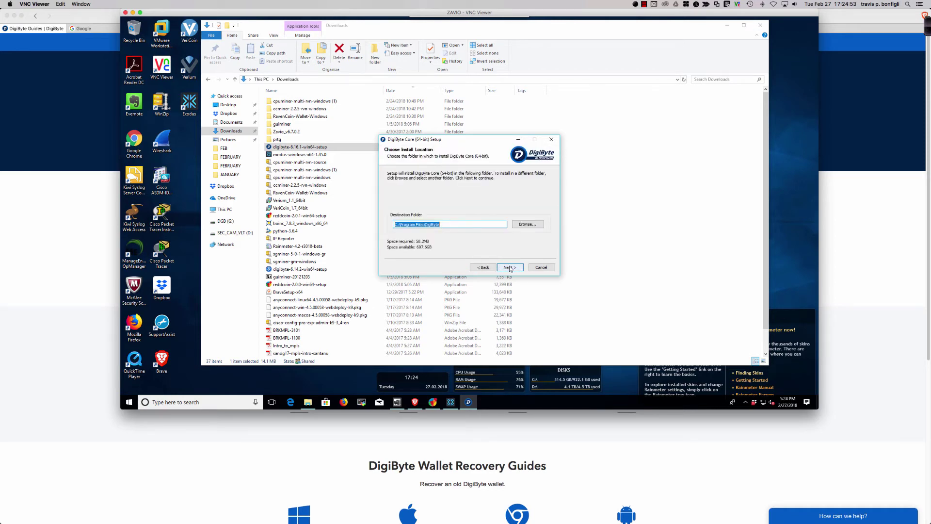
pyautogui.click(509, 268)
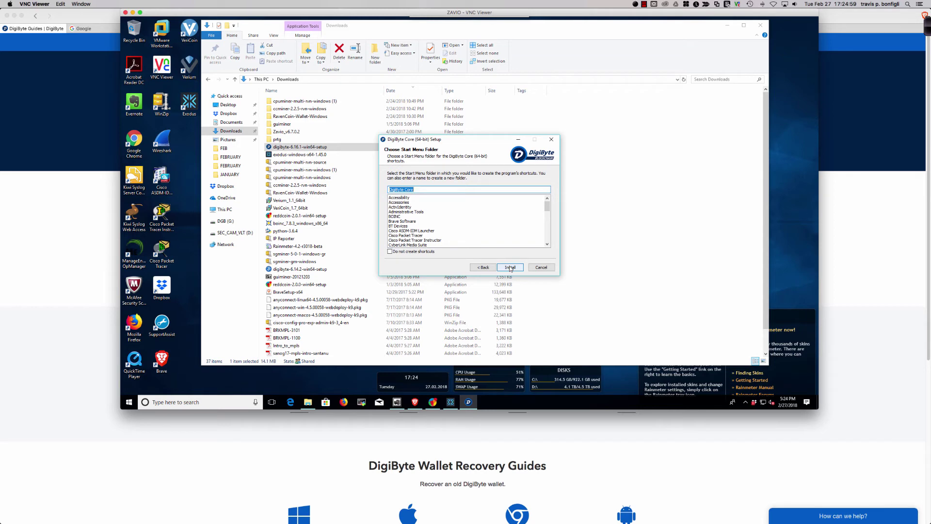
pyautogui.click(510, 267)
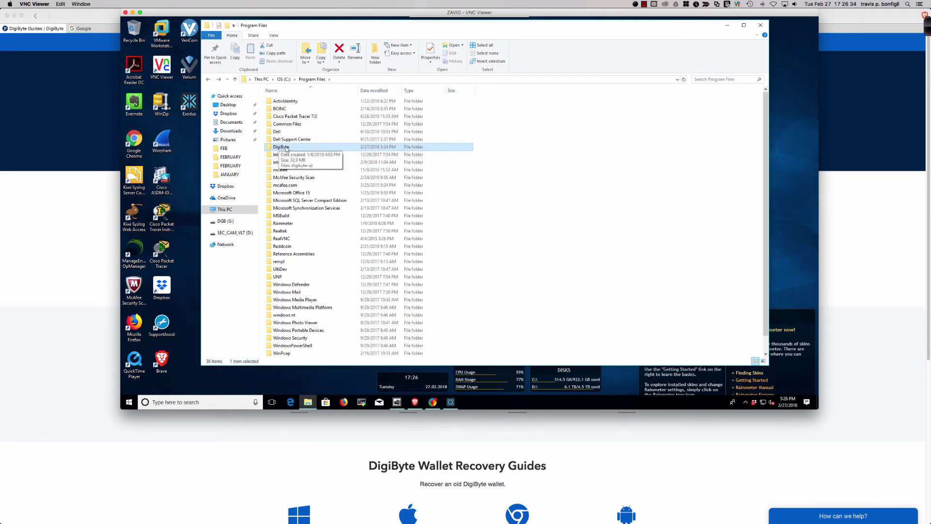
# - Check the contents of the DigiByte folder in Program Files and try to move the folder to the root of the DGB (G:) drive
pyautogui.doubleClick(286, 147)
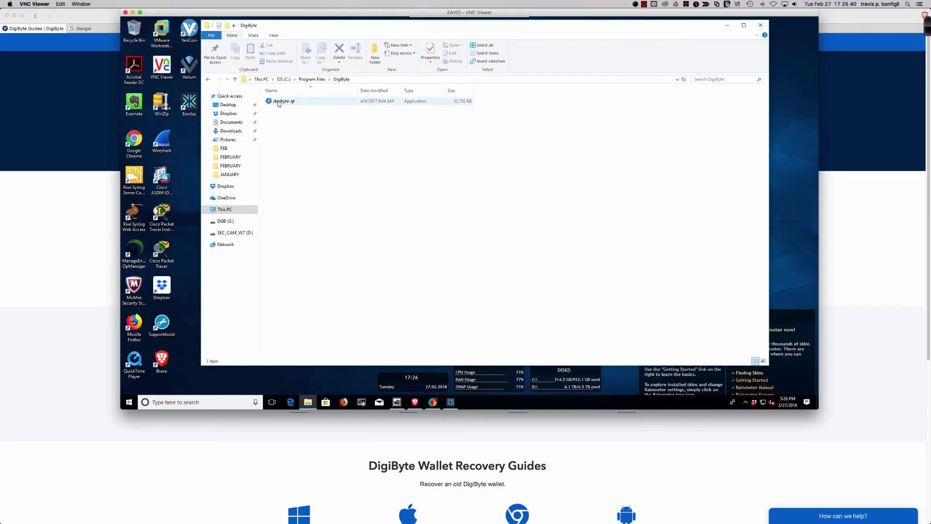
pyautogui.click(207, 79)
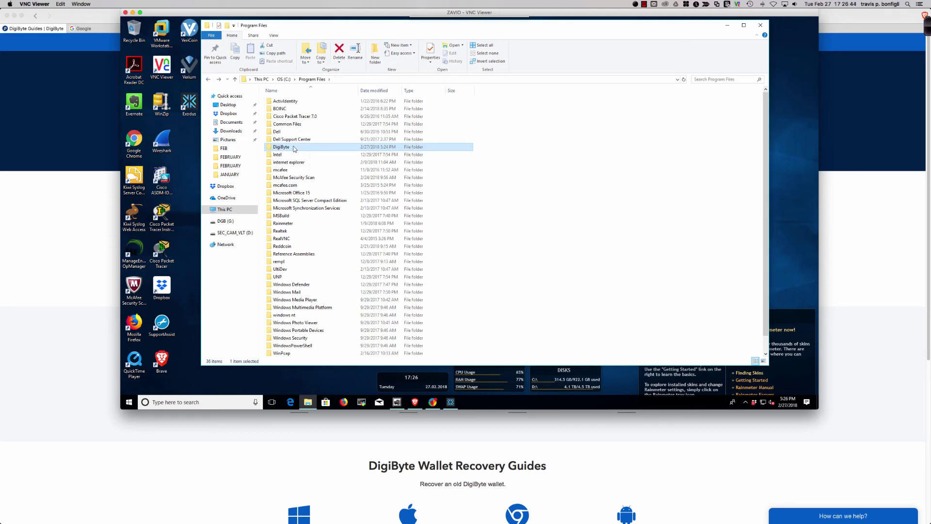
pyautogui.click(292, 146)
pyautogui.rightClick(293, 146)
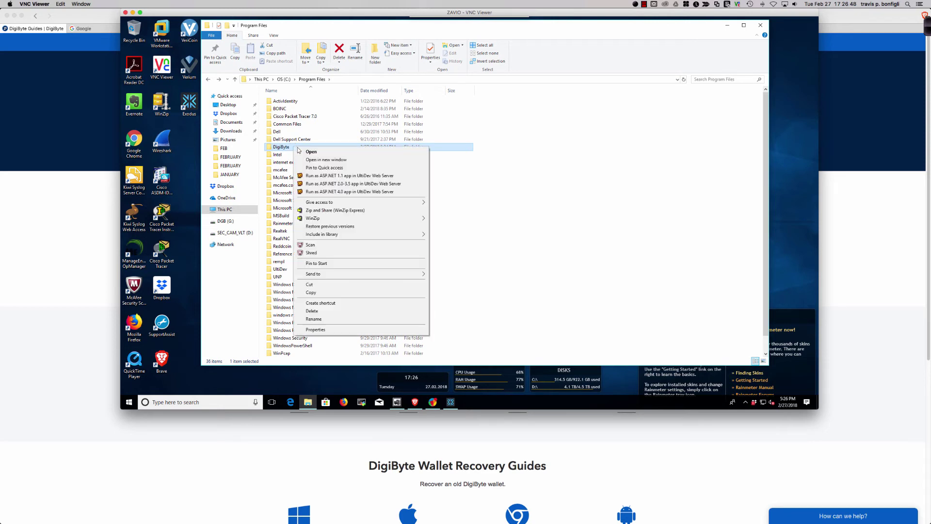
pyautogui.click(315, 285)
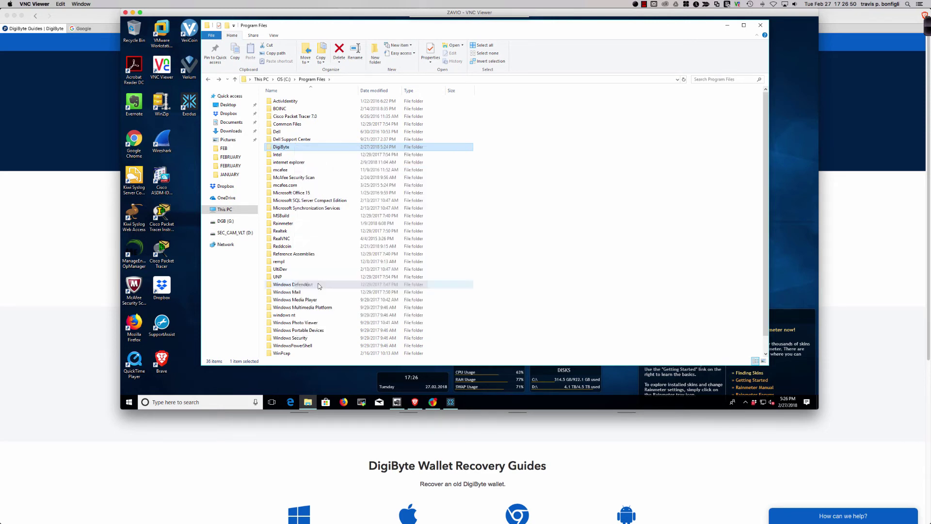
pyautogui.click(226, 221)
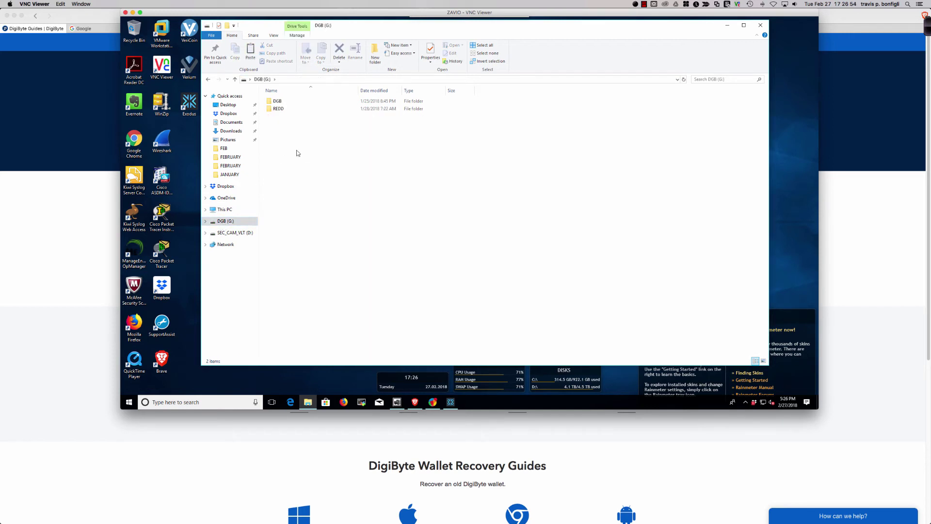
pyautogui.rightClick(297, 151)
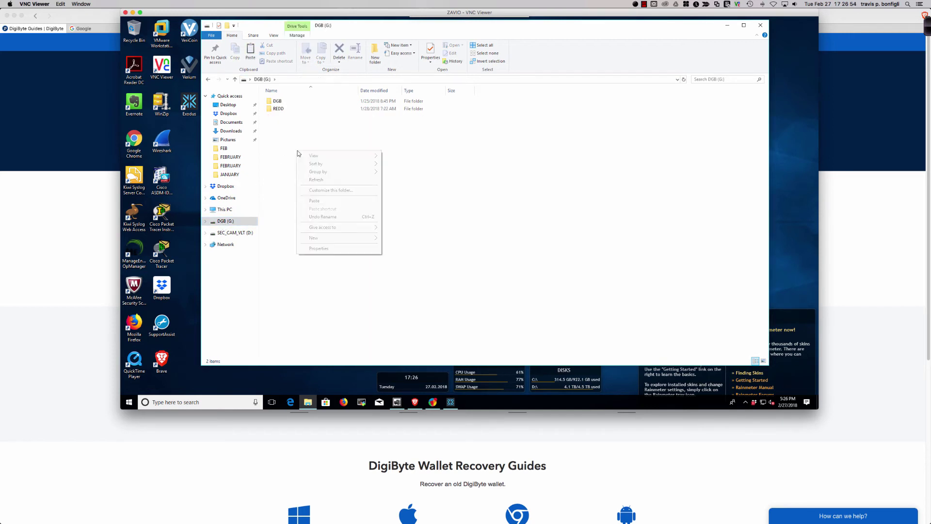
pyautogui.click(324, 201)
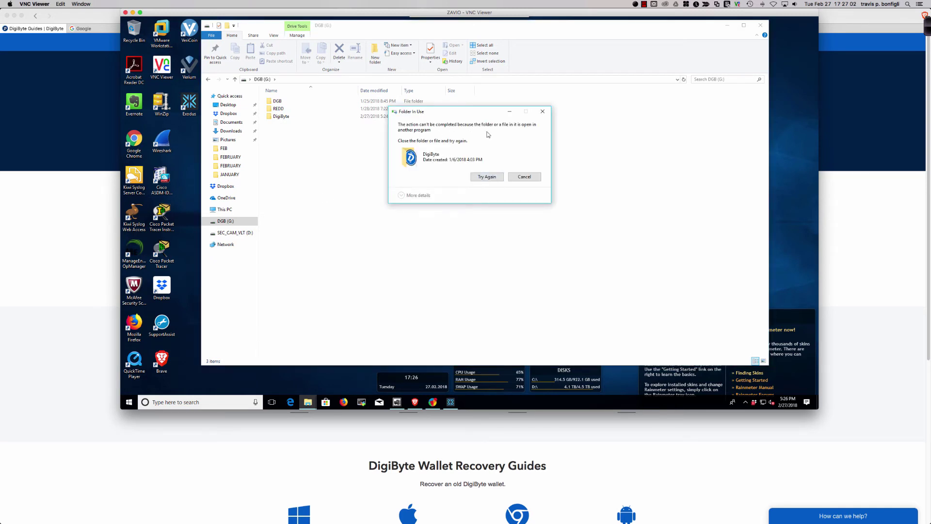
pyautogui.click(487, 178)
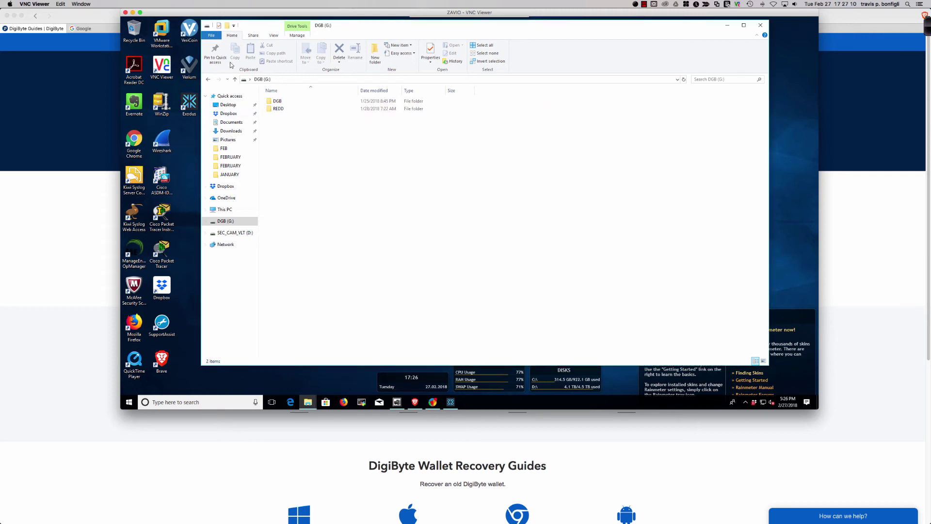
# - Try to move the DigiByte folder from Program Files into the DGB folder on the DGB (G:) drive
pyautogui.click(208, 80)
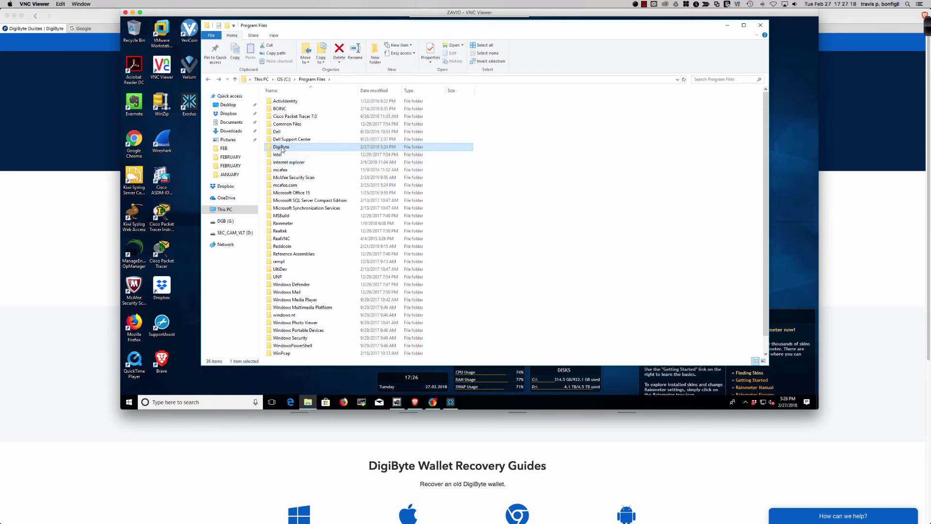
pyautogui.rightClick(282, 148)
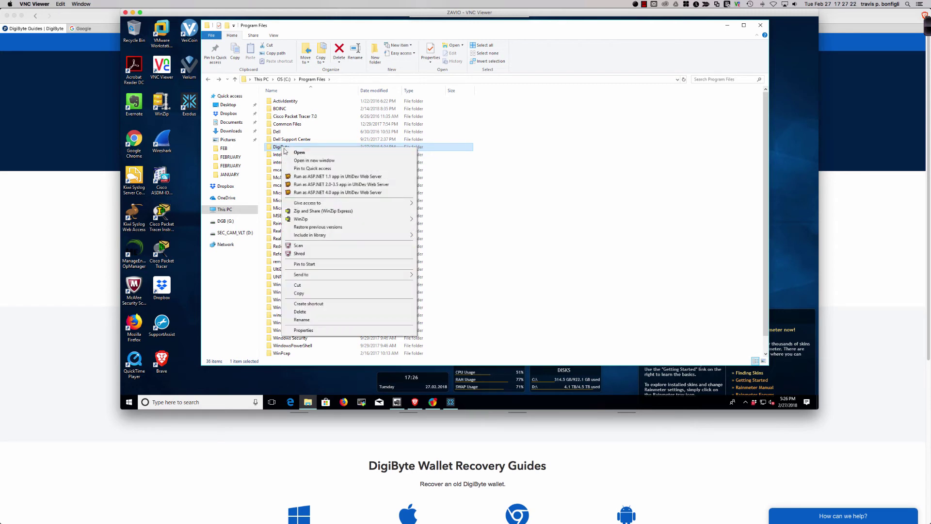
pyautogui.click(299, 293)
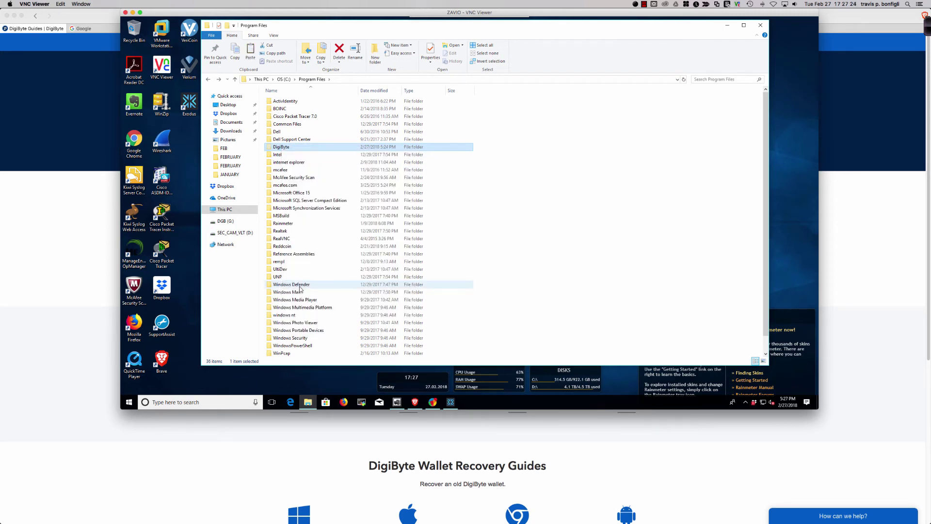
pyautogui.click(224, 221)
pyautogui.doubleClick(277, 101)
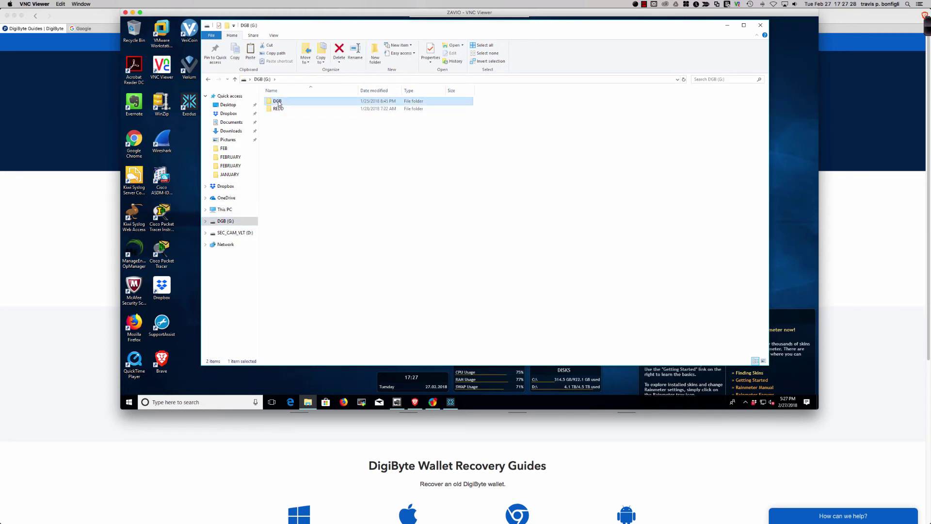
pyautogui.rightClick(306, 173)
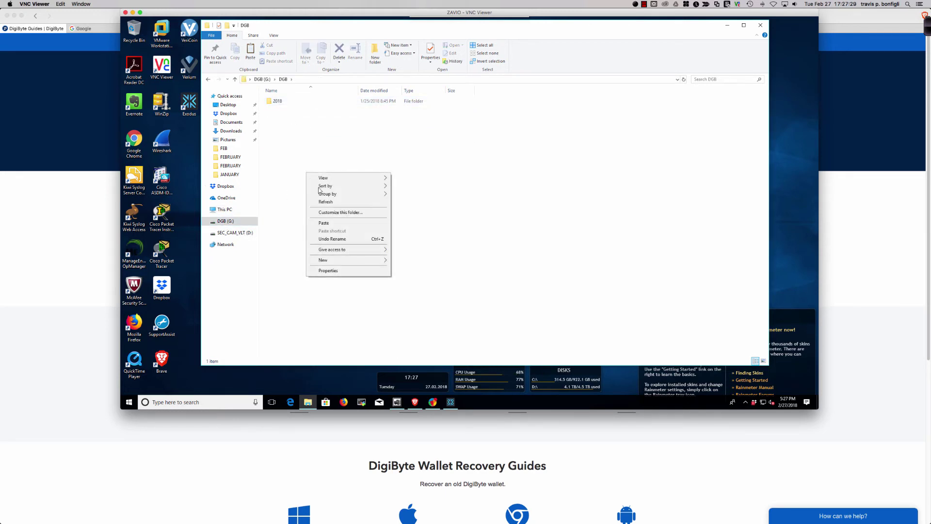
pyautogui.click(334, 222)
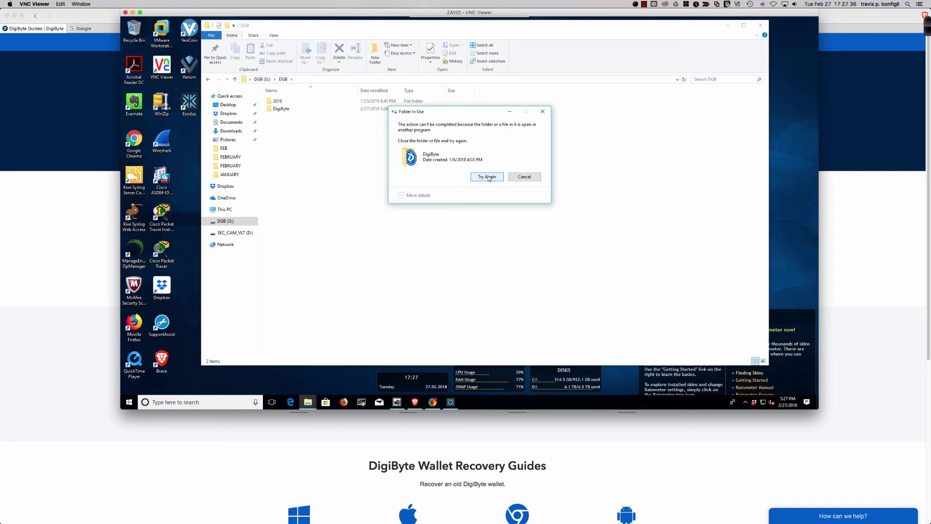
pyautogui.click(526, 177)
pyautogui.click(525, 178)
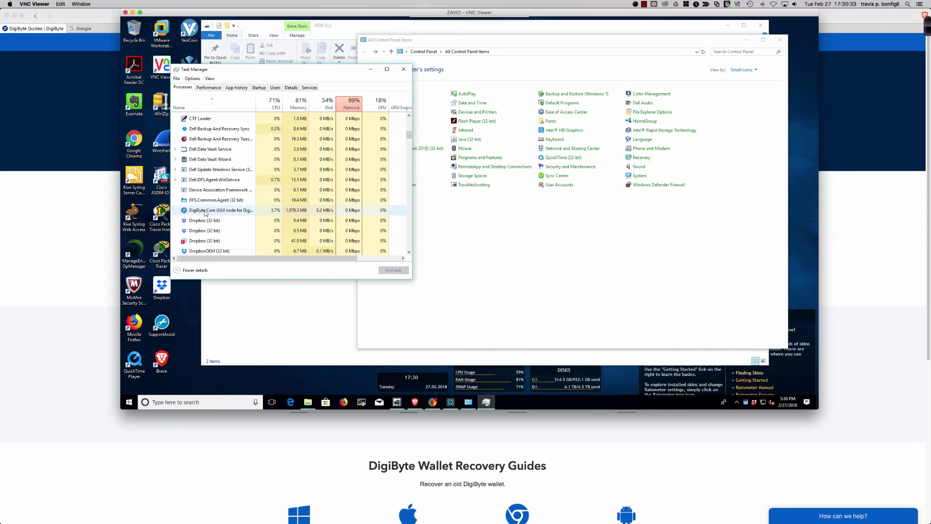
# - End the DigiByte Core process in Task Manager and close Task Manager
pyautogui.click(206, 213)
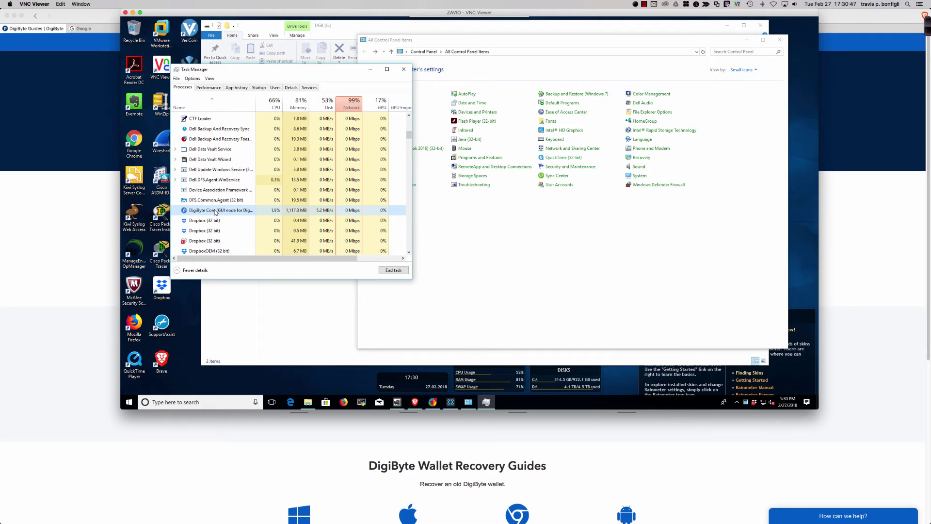
pyautogui.click(388, 270)
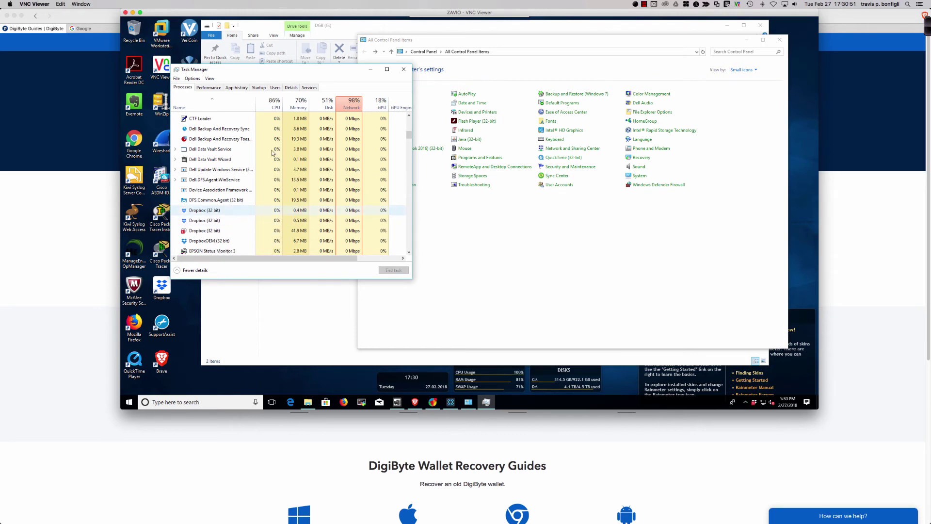
pyautogui.click(403, 71)
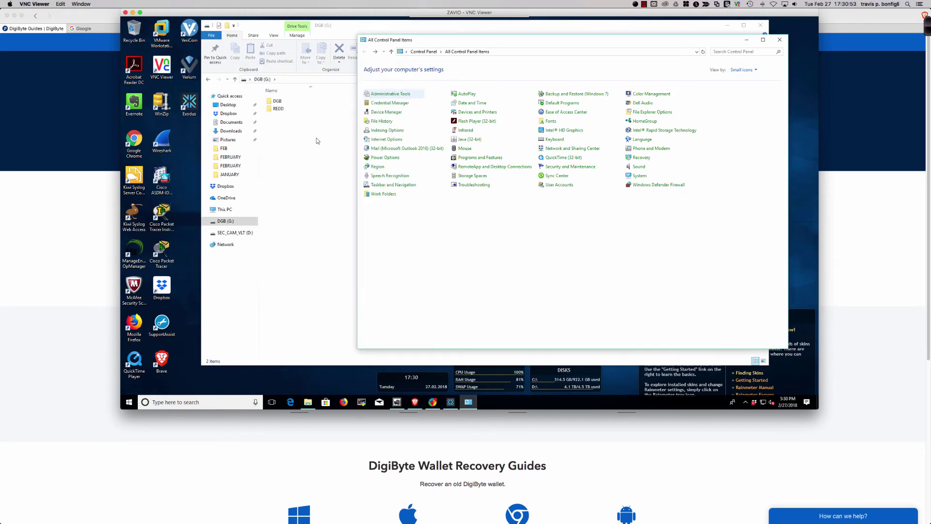
# - Check the contents of the DigiByte folder in Program Files on OS (C:) and return to Program Files
pyautogui.click(226, 209)
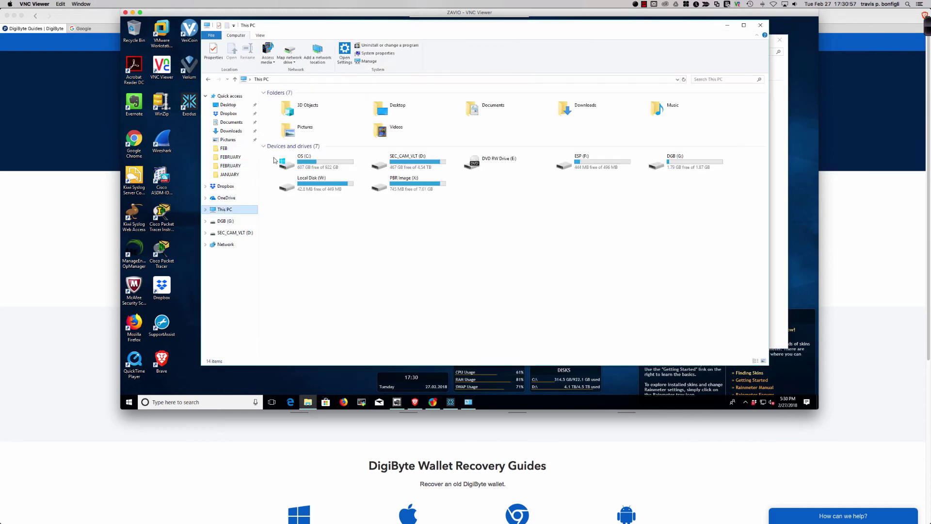
pyautogui.click(318, 166)
pyautogui.doubleClick(318, 166)
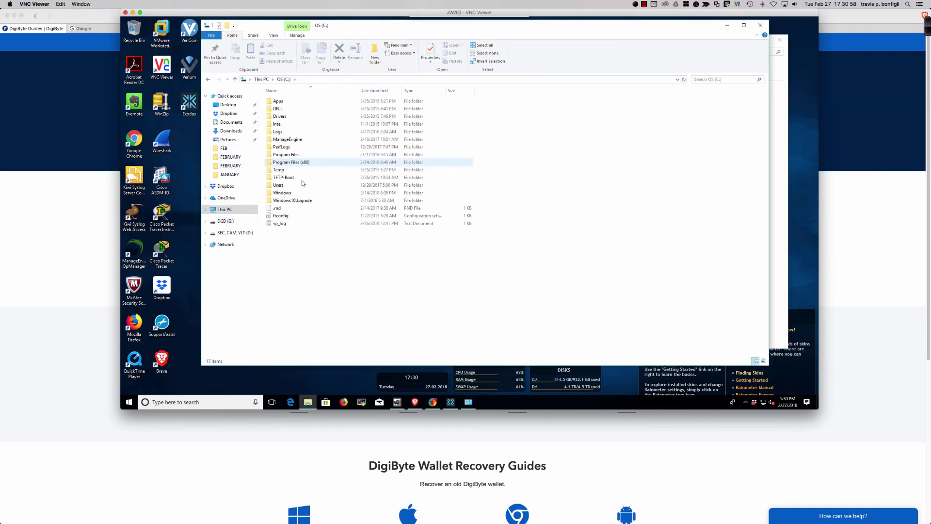
pyautogui.doubleClick(286, 159)
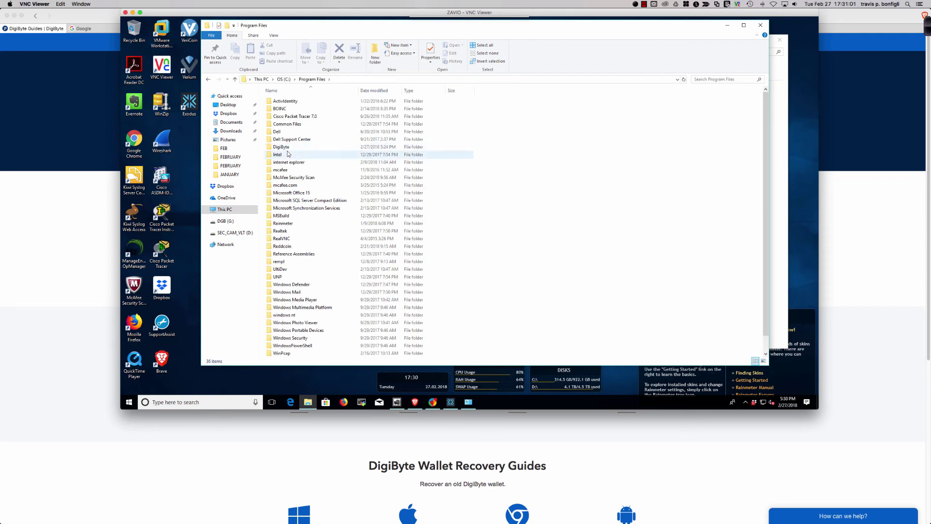
pyautogui.doubleClick(281, 147)
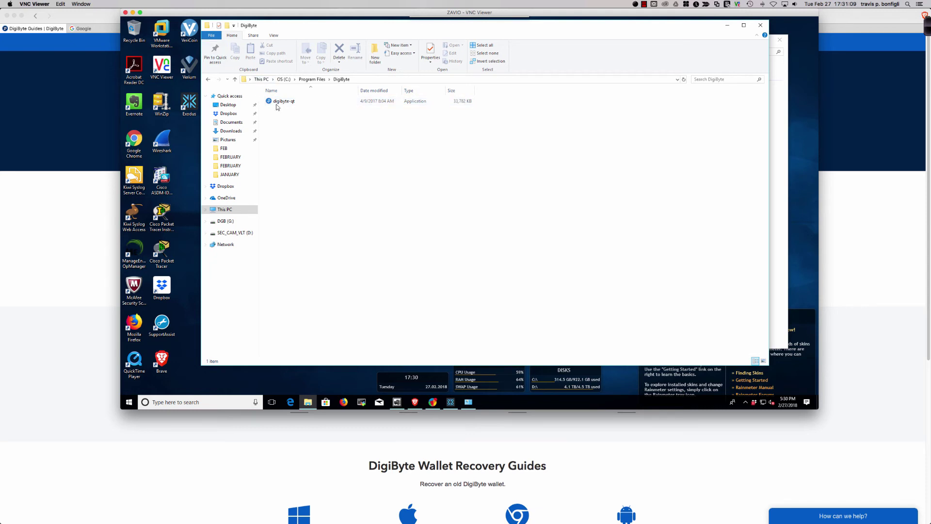
pyautogui.click(208, 79)
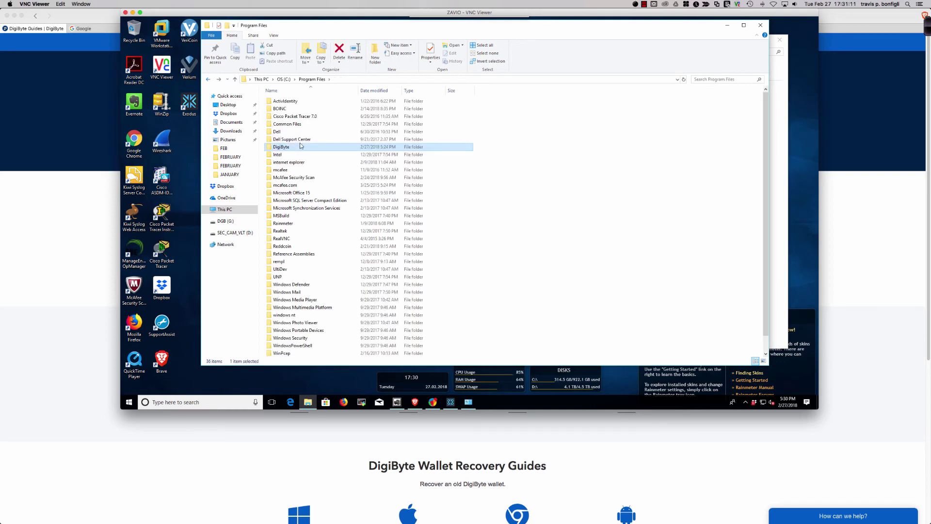
# - Move the DigiByte folder from Program Files to the root of the DGB (G:) drive and return to Program Files
pyautogui.moveTo(283, 149)
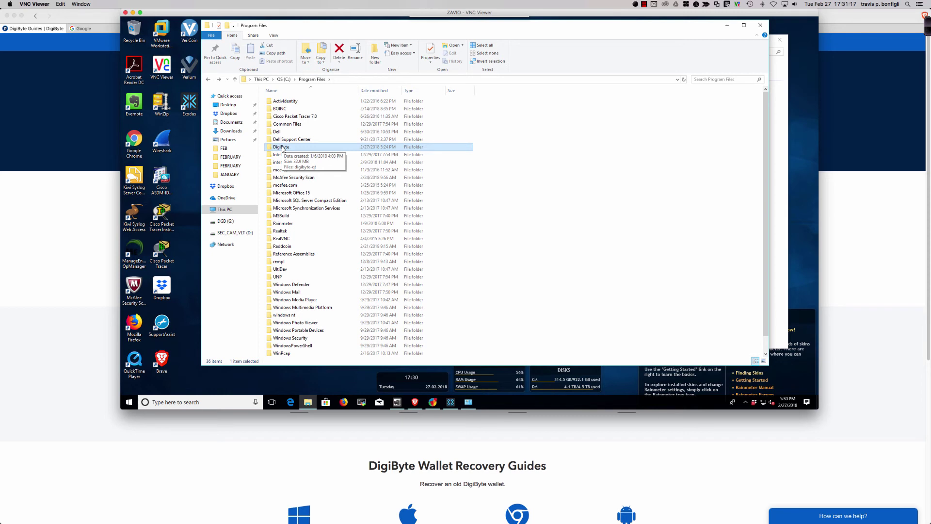
pyautogui.rightClick(282, 148)
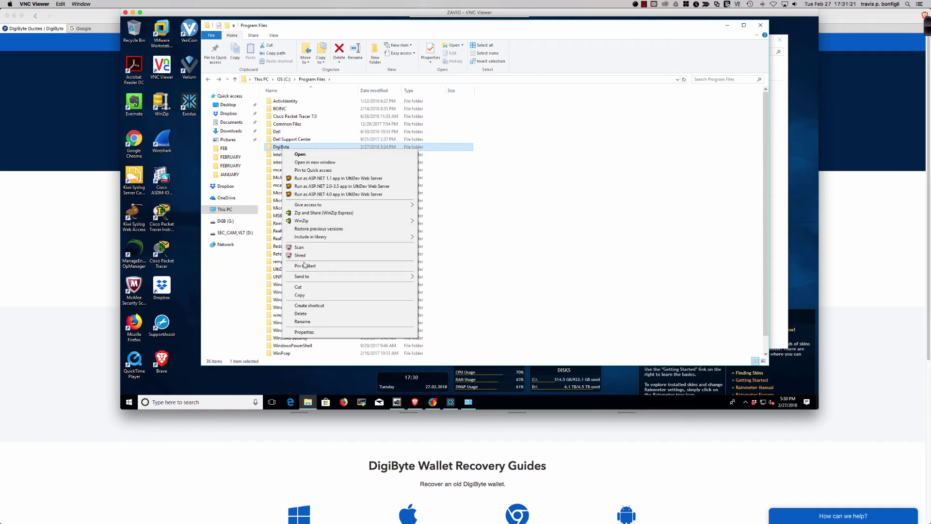
pyautogui.click(297, 287)
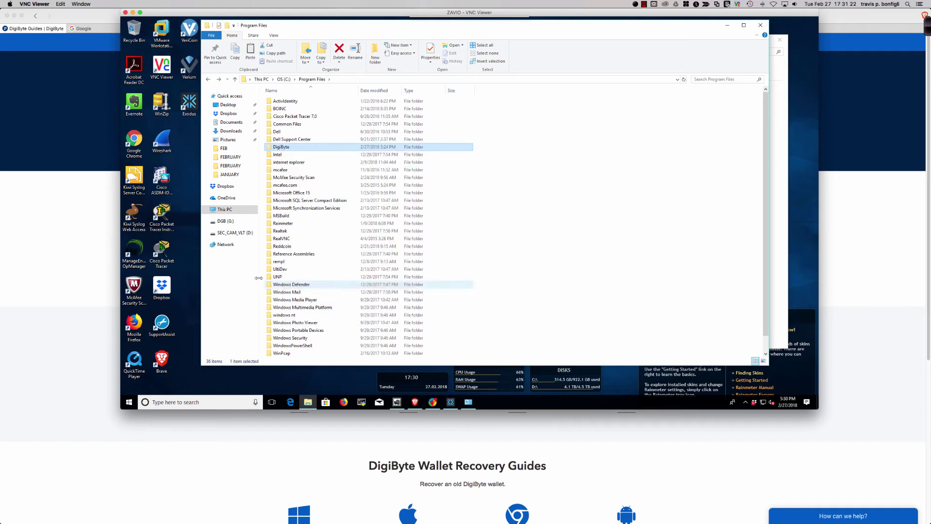
pyautogui.click(225, 221)
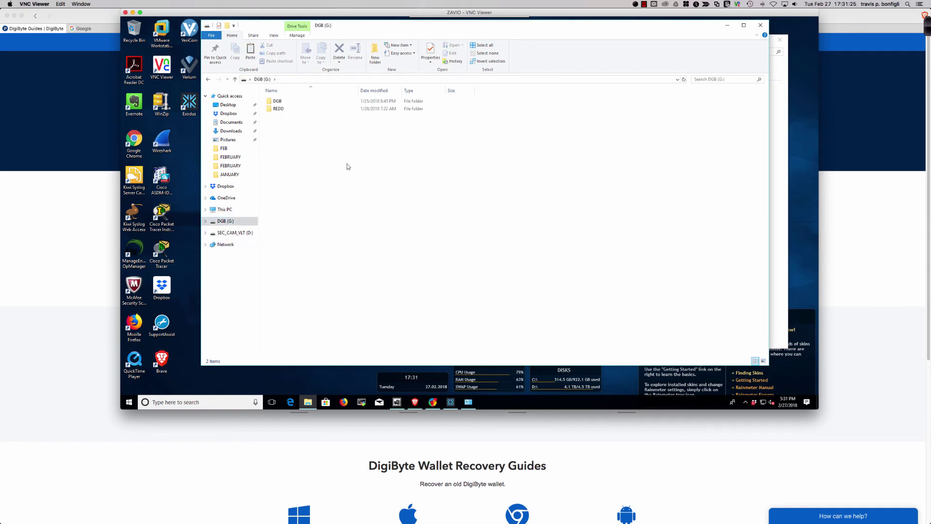
pyautogui.rightClick(347, 164)
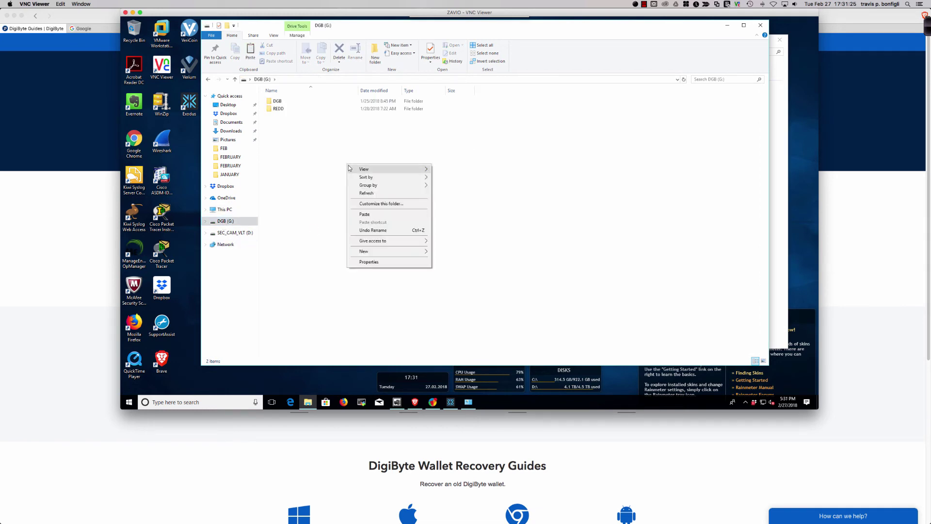
pyautogui.click(364, 214)
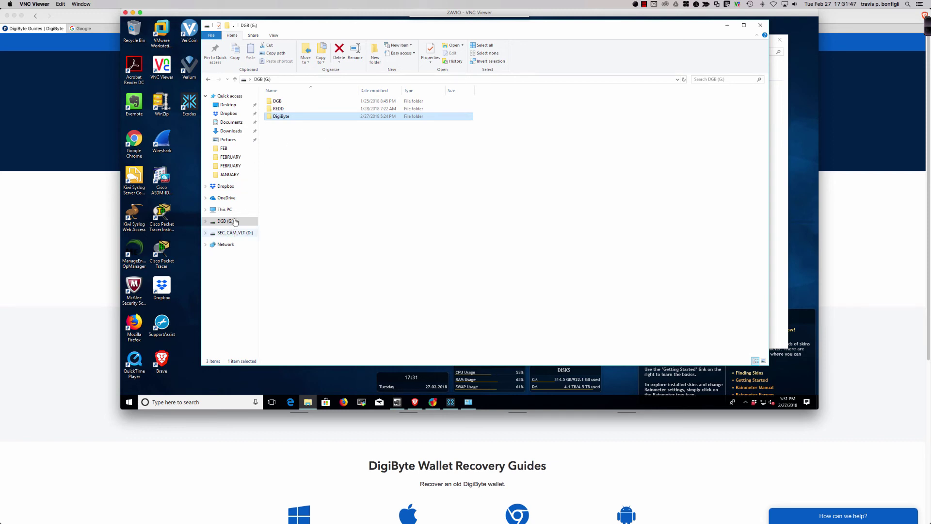
pyautogui.click(207, 79)
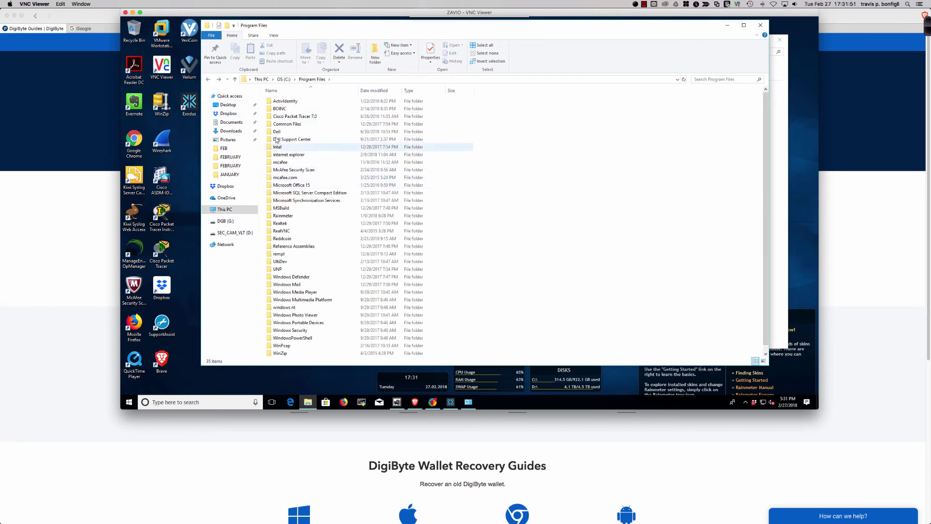
# - Close the Control Panel and launch digibyte-6.16.1-win64-setup from the Downloads folder
pyautogui.click(728, 27)
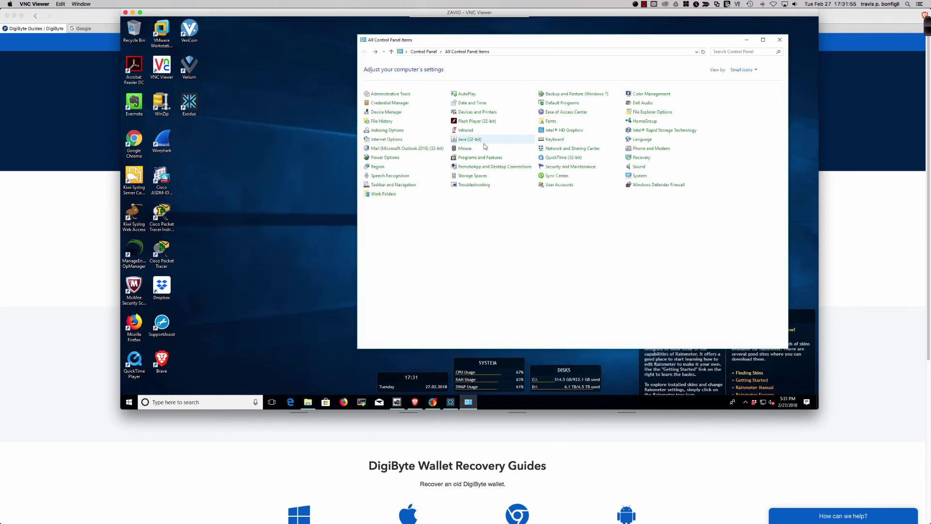
pyautogui.click(779, 40)
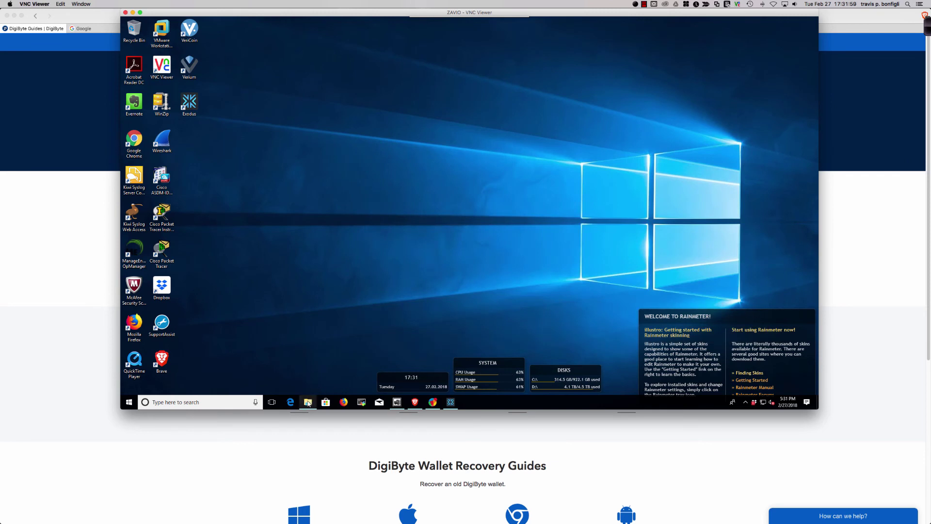
pyautogui.click(308, 403)
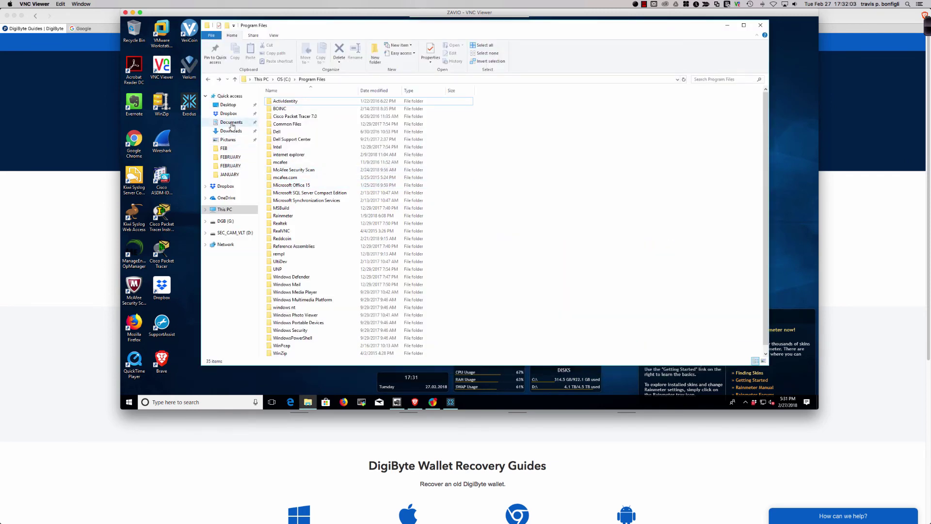
pyautogui.click(231, 131)
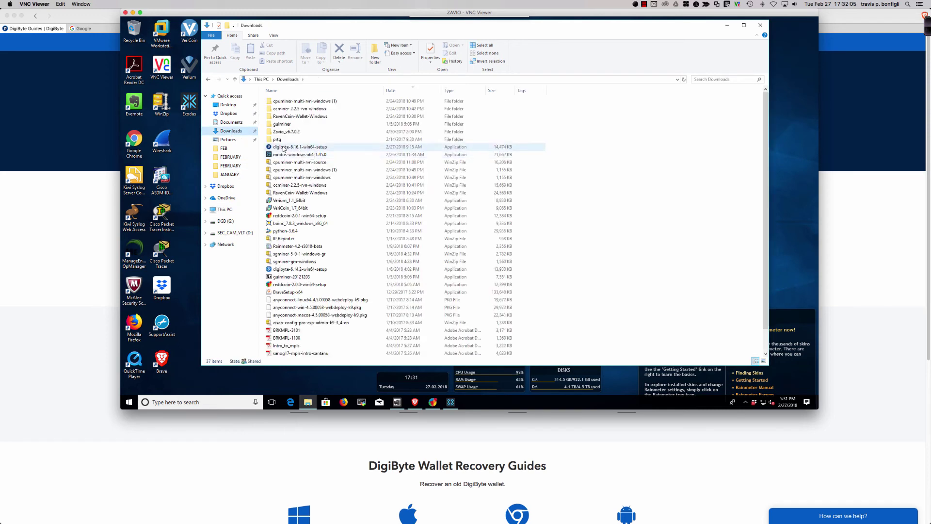
pyautogui.moveTo(297, 150)
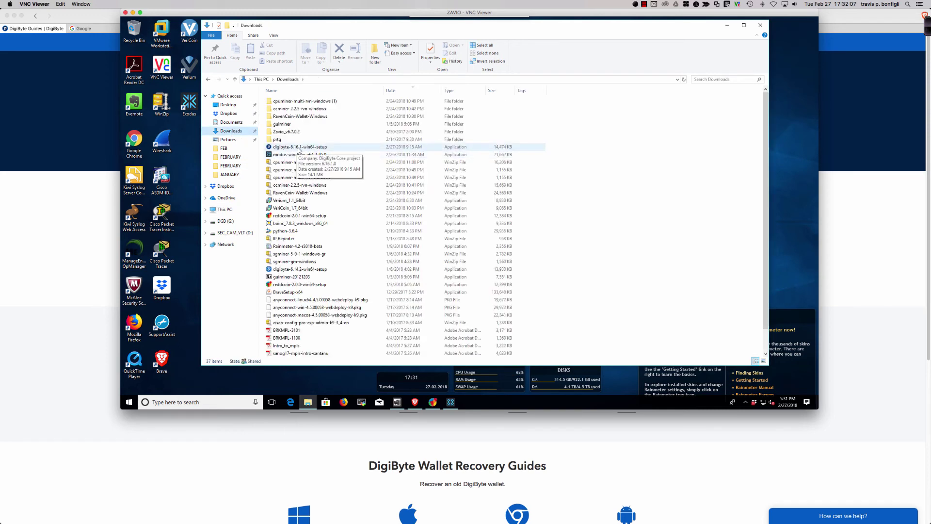
pyautogui.doubleClick(298, 148)
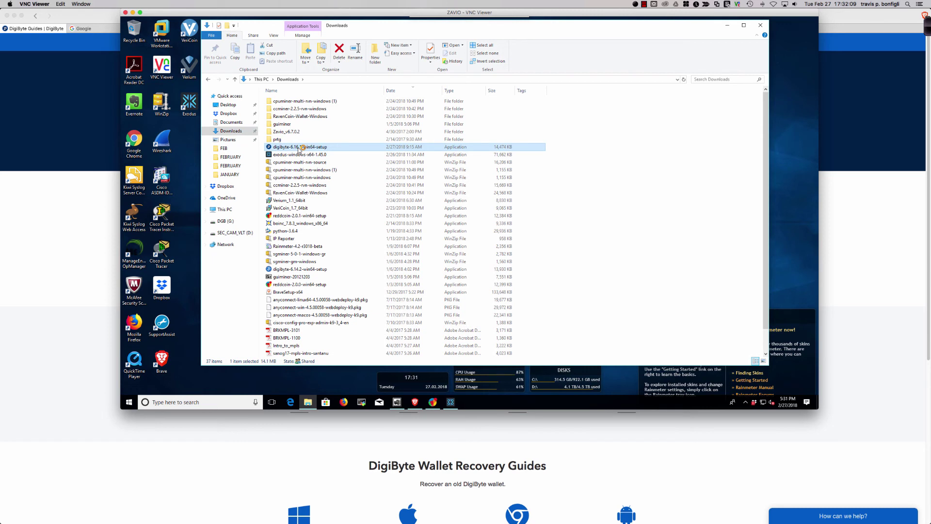
# - Install DigiByte Core (64-bit) with the default settings, finishing with Run DigiByte Core enabled, and close the Downloads window
pyautogui.click(510, 268)
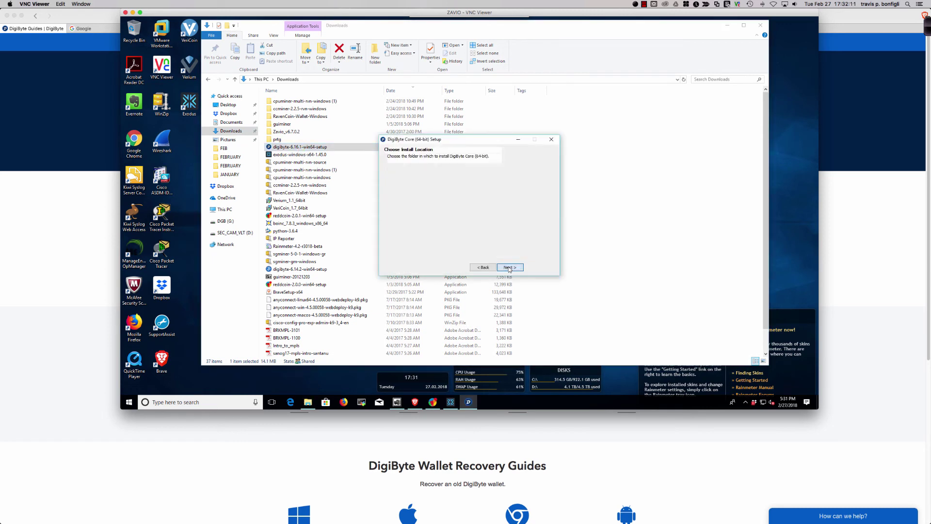
pyautogui.click(509, 268)
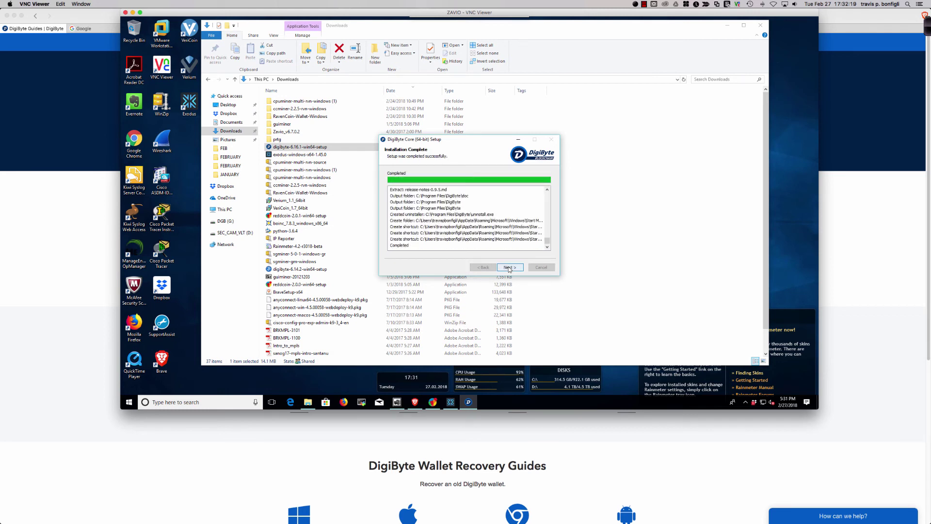
pyautogui.click(509, 268)
pyautogui.click(510, 268)
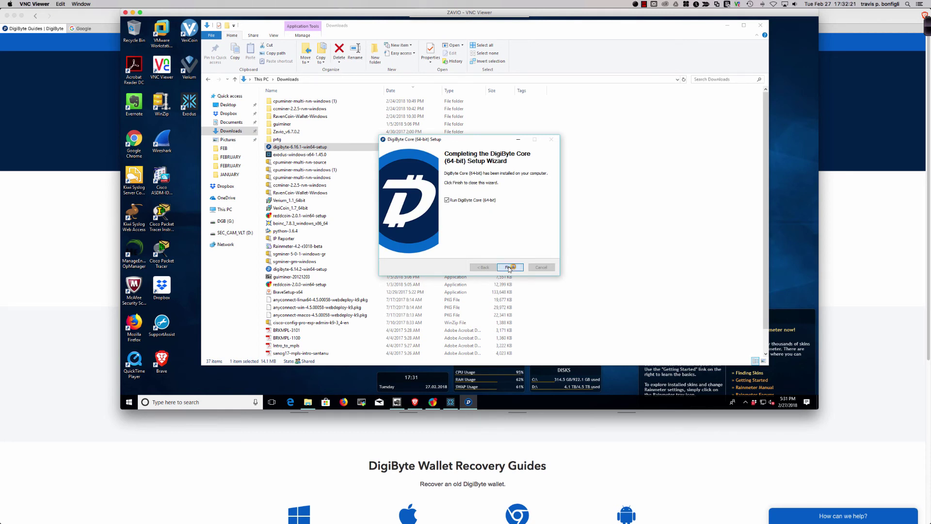
pyautogui.click(762, 26)
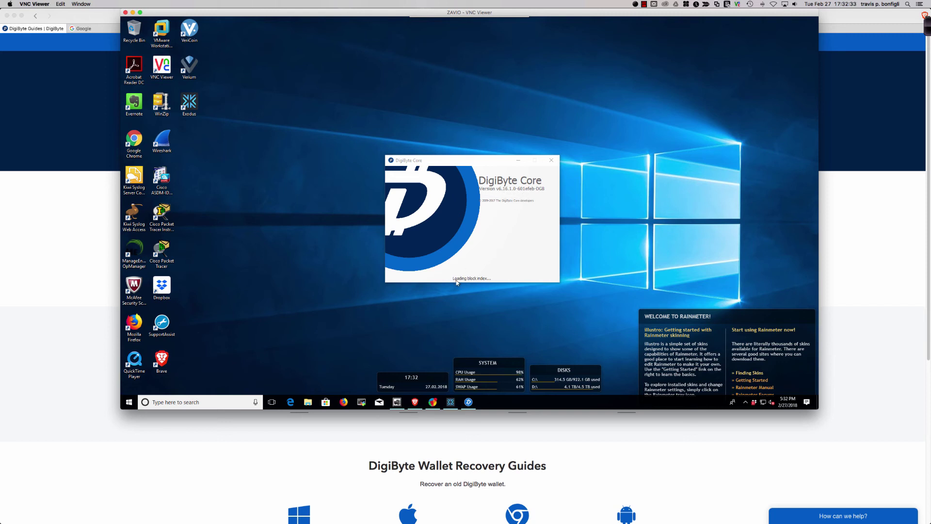
pyautogui.moveTo(456, 162); pyautogui.dragTo(455, 125)
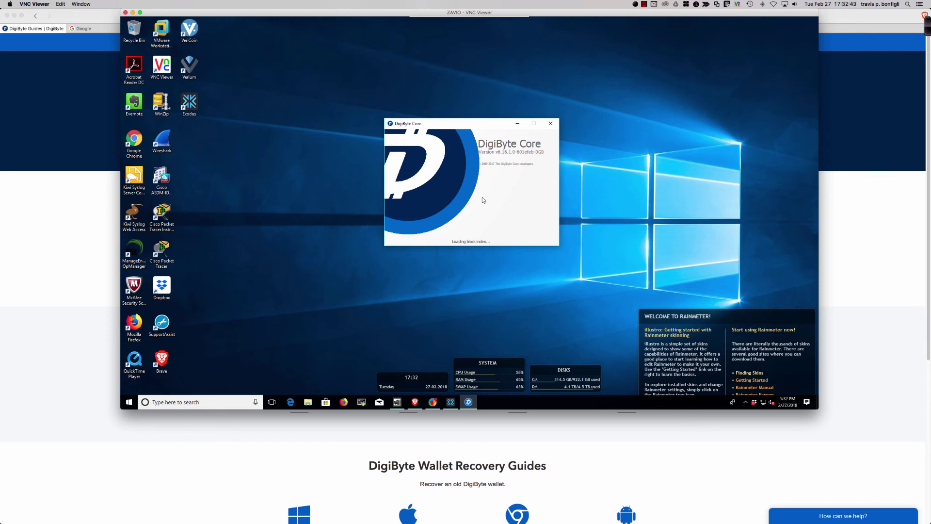
pyautogui.click(643, 5)
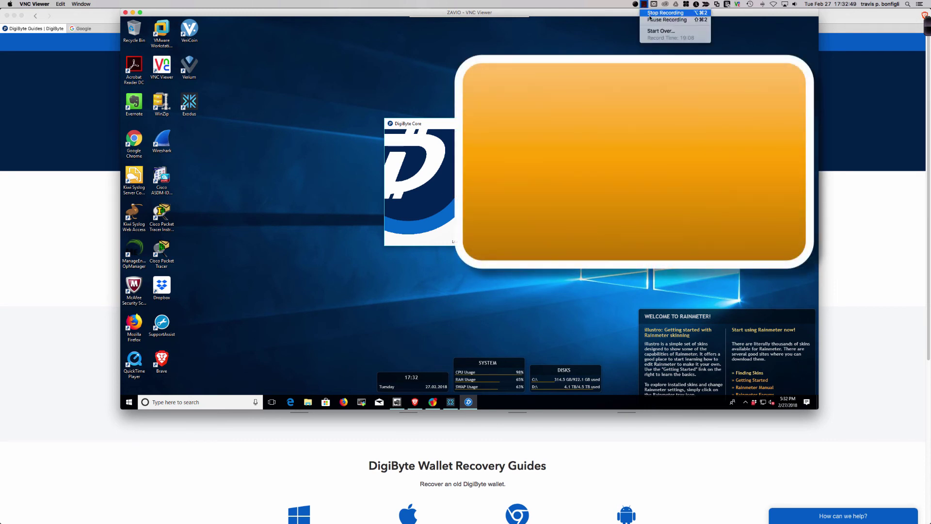
pyautogui.click(650, 19)
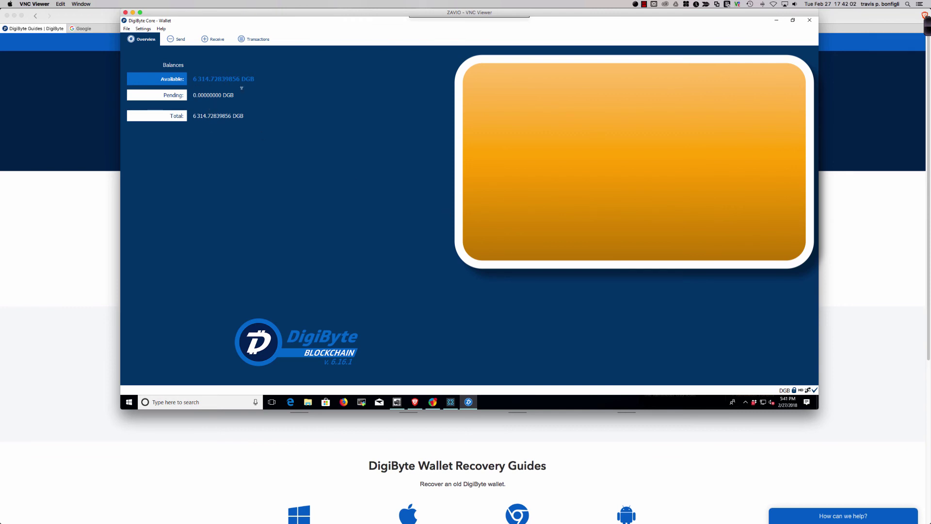
# - Check the upgraded wallet's Send and Receive pages, view the QR code of the first requested payment, and close it
pyautogui.moveTo(241, 88)
pyautogui.click(181, 39)
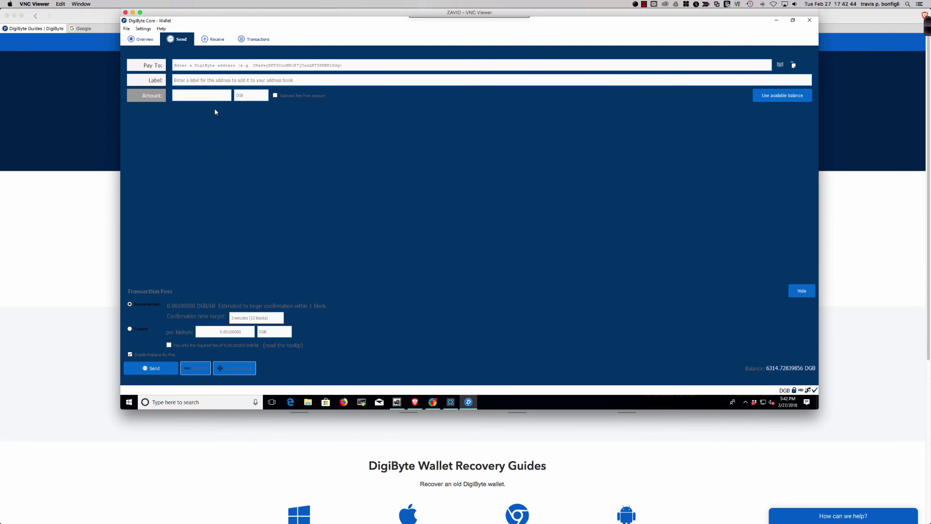
pyautogui.click(209, 41)
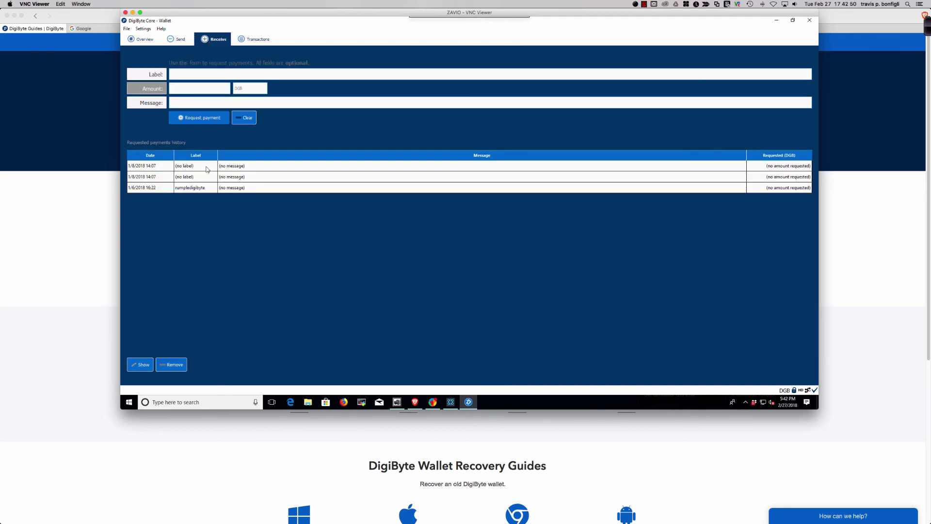
pyautogui.doubleClick(272, 167)
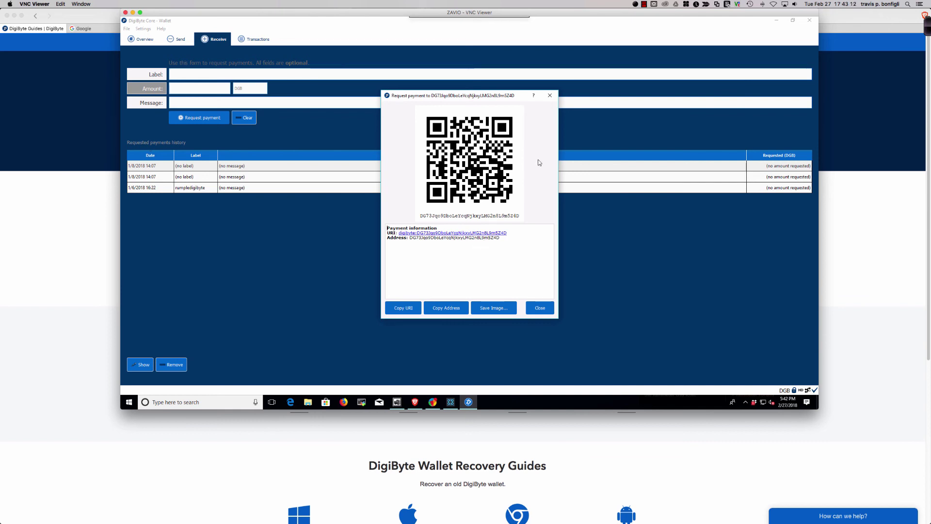
pyautogui.click(549, 96)
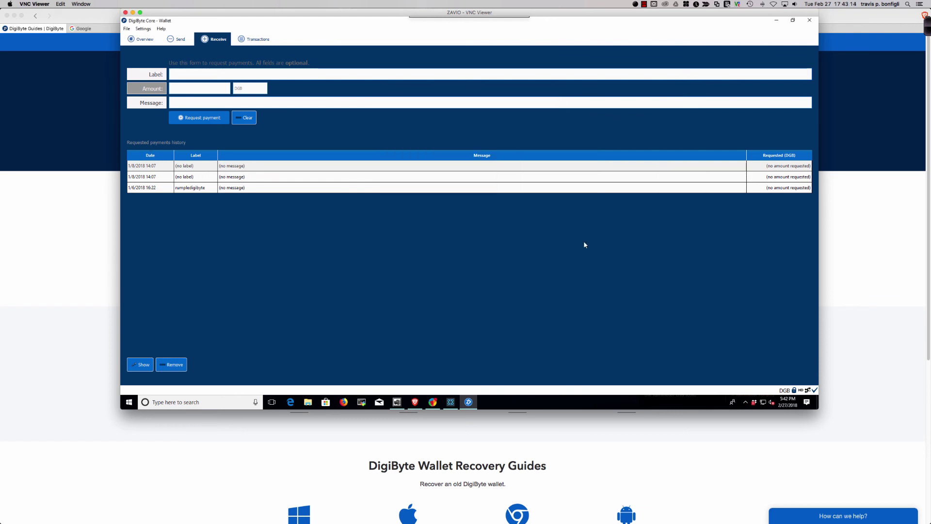
# - Switch to the Mac's own DigiByte Core wallet and move its window down to uncover the header of the remote Windows wallet
pyautogui.press('super+Tab')
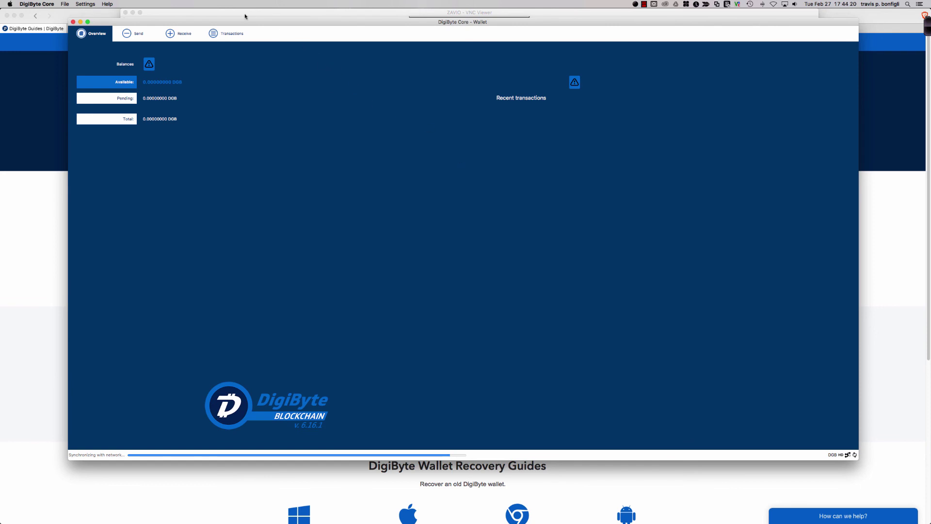
pyautogui.press('super+Tab')
pyautogui.press('super+Tab')
pyautogui.press('super+Tab')
pyautogui.moveTo(174, 24); pyautogui.dragTo(185, 55)
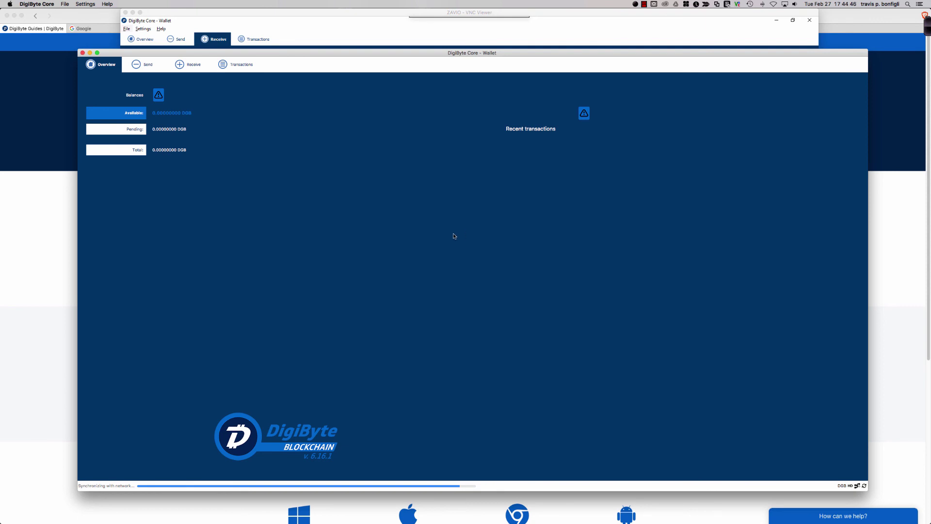
pyautogui.press('super+Tab')
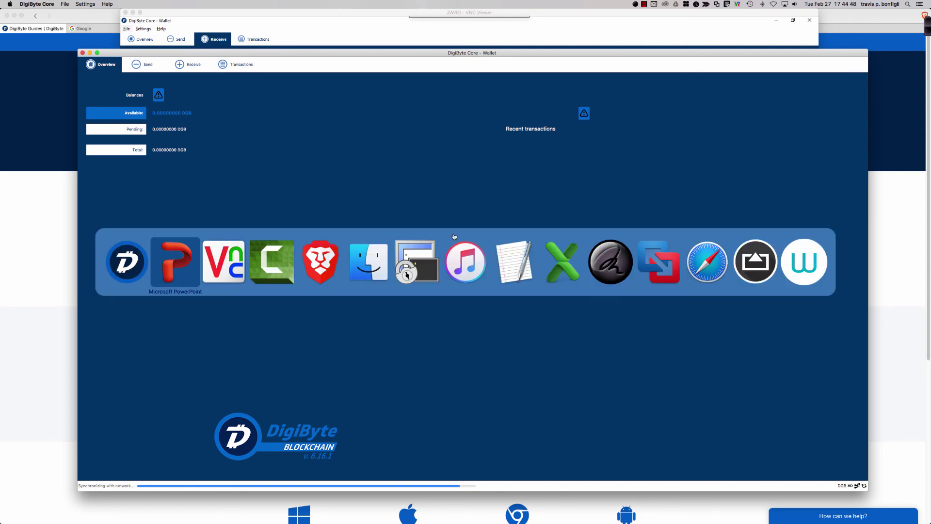